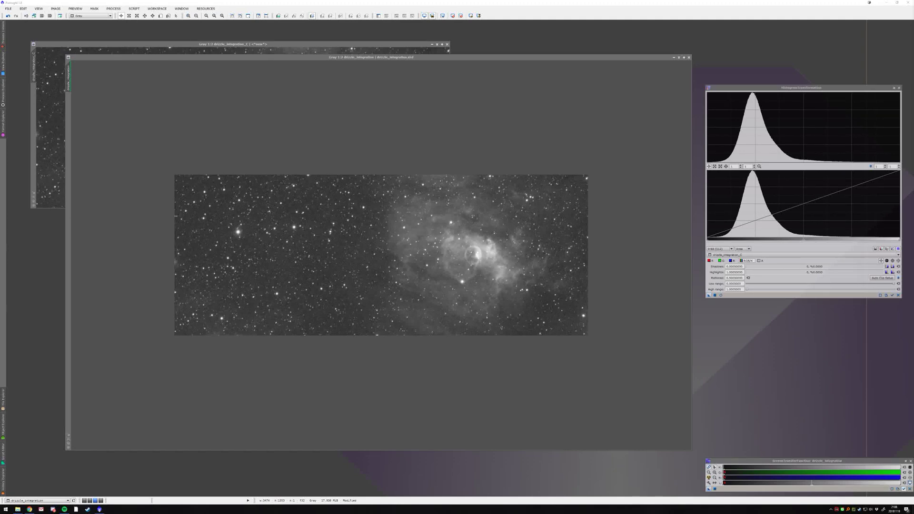
- Close the unsaved copy of the drizzle_integration image and discard its changes
{"action": "left_click", "coordinate": [447, 44]}
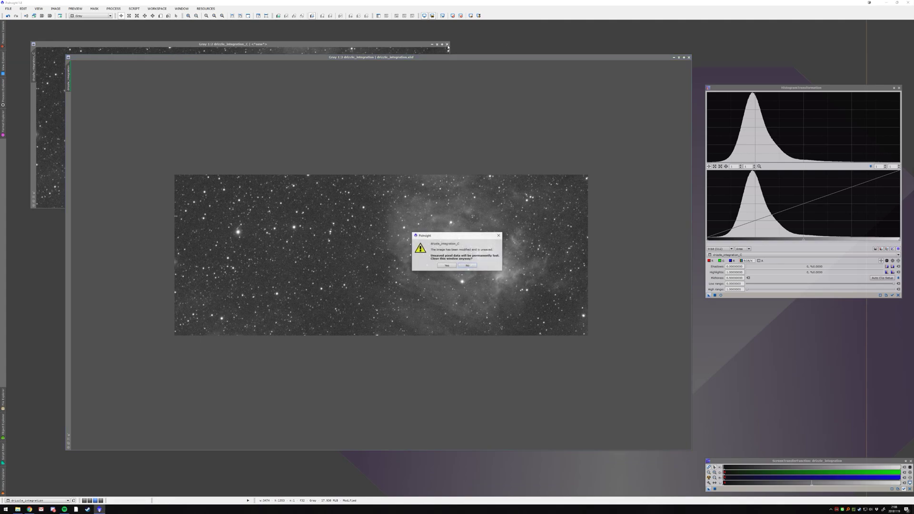
{"action": "left_click", "coordinate": [447, 265]}
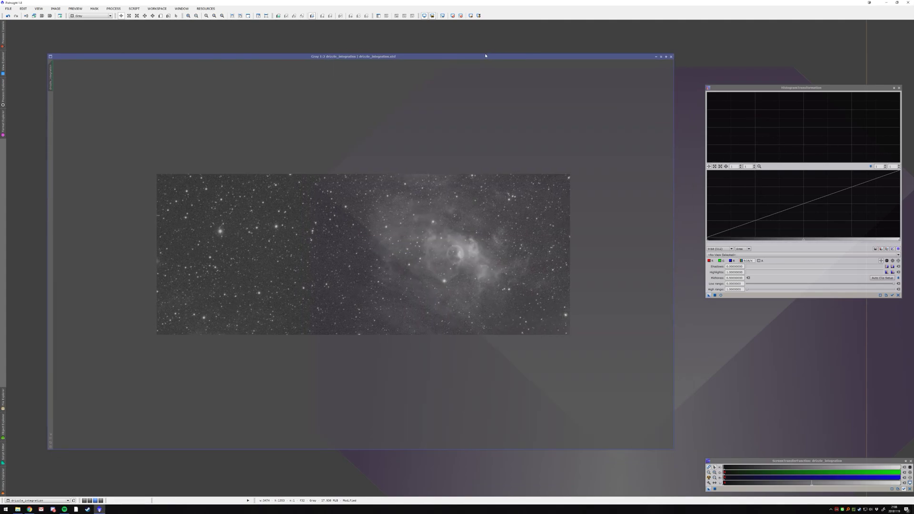
{"action": "scroll", "coordinate": [468, 300], "scroll_direction": "down", "scroll_amount": 2}
{"action": "scroll", "coordinate": [468, 298], "scroll_direction": "up", "scroll_amount": 2}
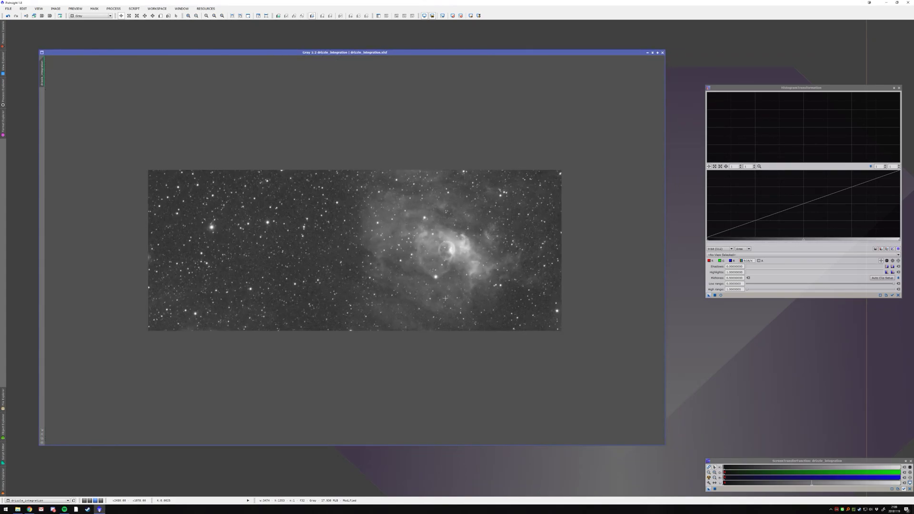
{"action": "scroll", "coordinate": [440, 299], "scroll_direction": "up", "scroll_amount": 2}
{"action": "scroll", "coordinate": [326, 271], "scroll_direction": "down", "scroll_amount": 2}
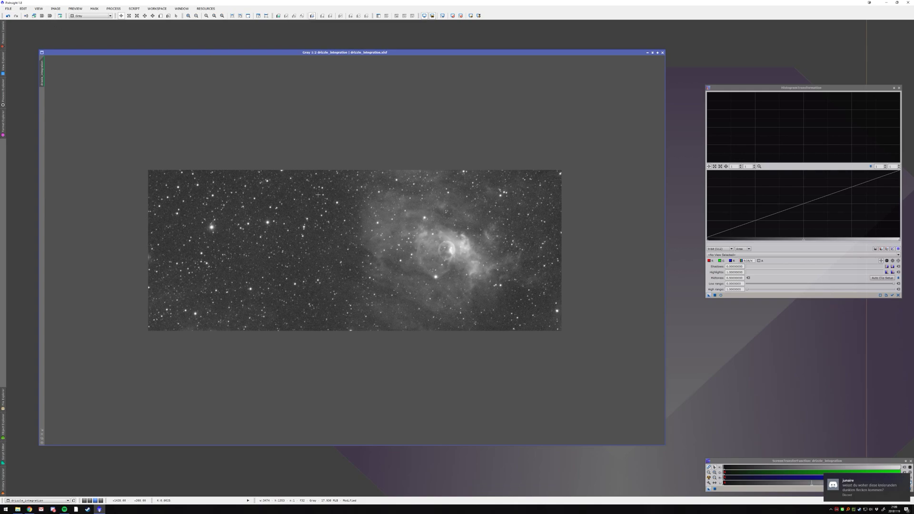
- Duplicate the drizzle_integration image and auto-stretch the duplicate with ScreenTransferFunction
{"action": "right_click", "coordinate": [311, 210]}
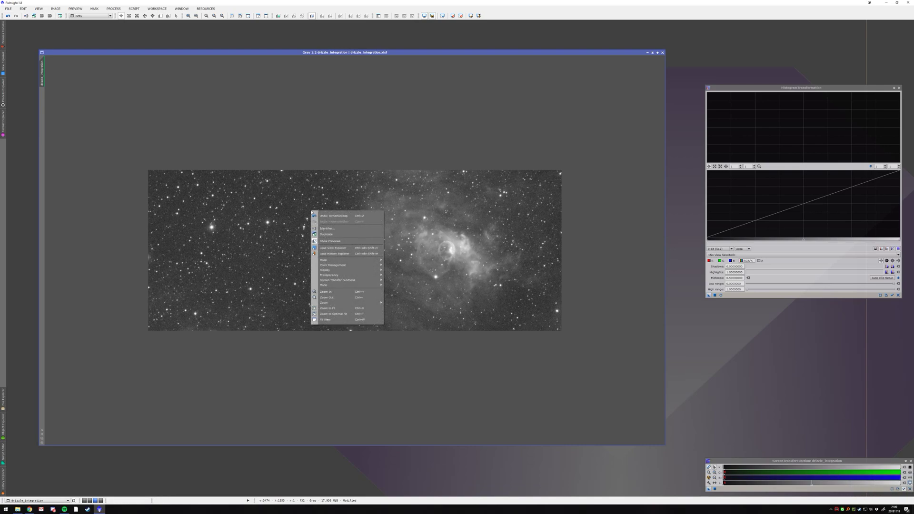
{"action": "left_click", "coordinate": [334, 241]}
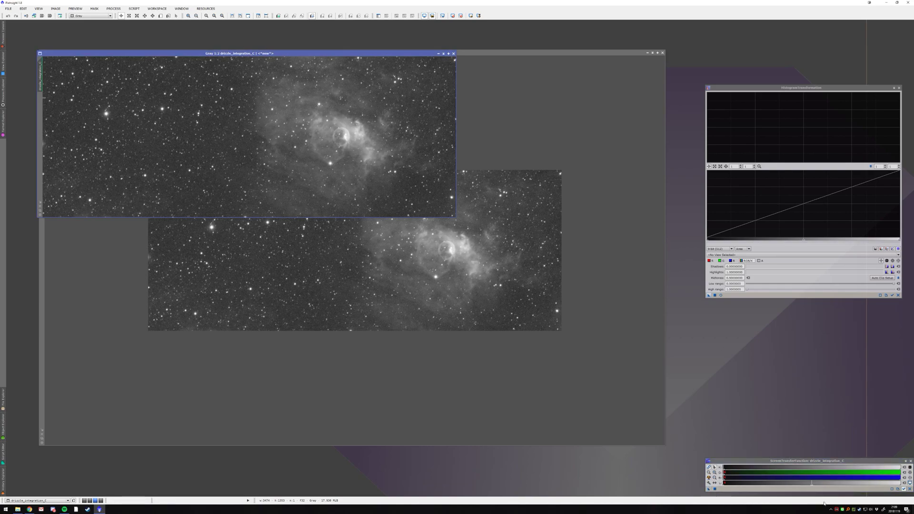
{"action": "left_click", "coordinate": [709, 478], "text": "shift"}
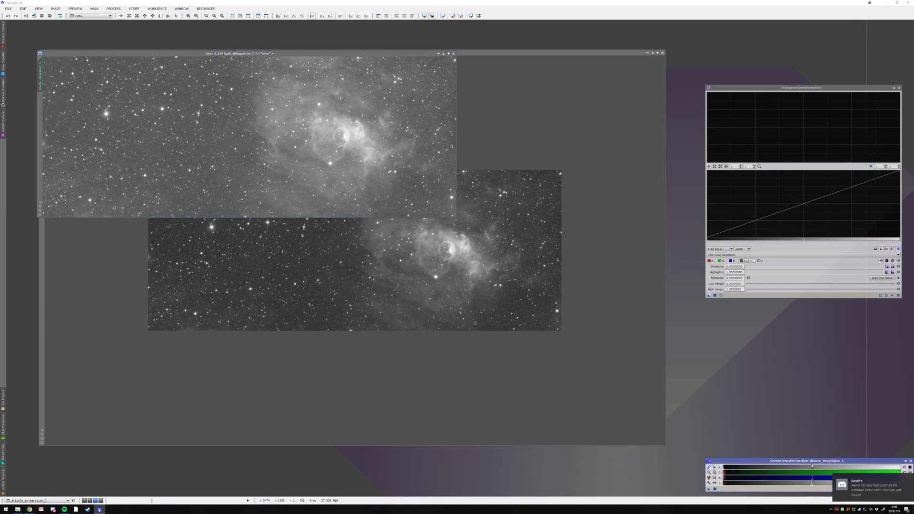
{"action": "left_click", "coordinate": [906, 478]}
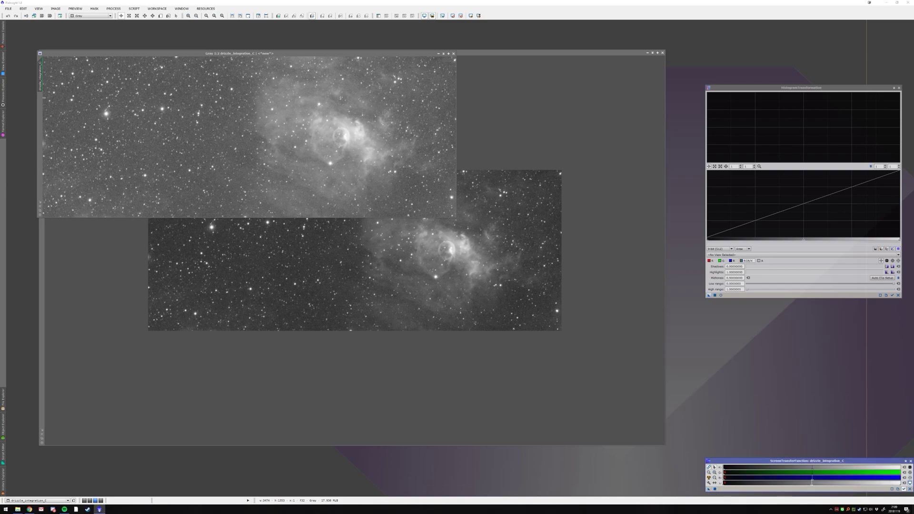
{"action": "left_click", "coordinate": [910, 490]}
{"action": "left_click", "coordinate": [710, 478]}
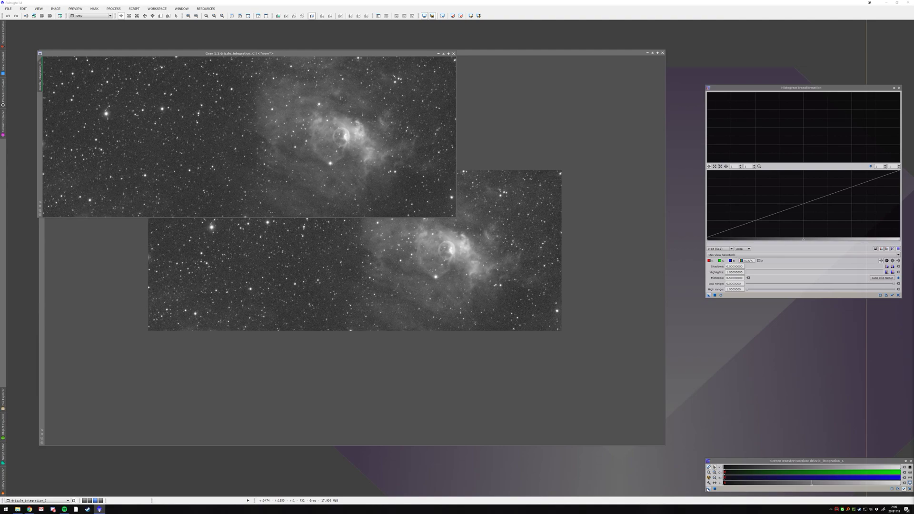
- Transfer the screen stretch to HistogramTransformation, apply it permanently to the duplicate and disable its screen transfer function
{"action": "left_click", "coordinate": [709, 489]}
{"action": "left_click_drag", "start_coordinate": [755, 313], "coordinate": [310, 128]}
{"action": "left_click", "coordinate": [425, 16]}
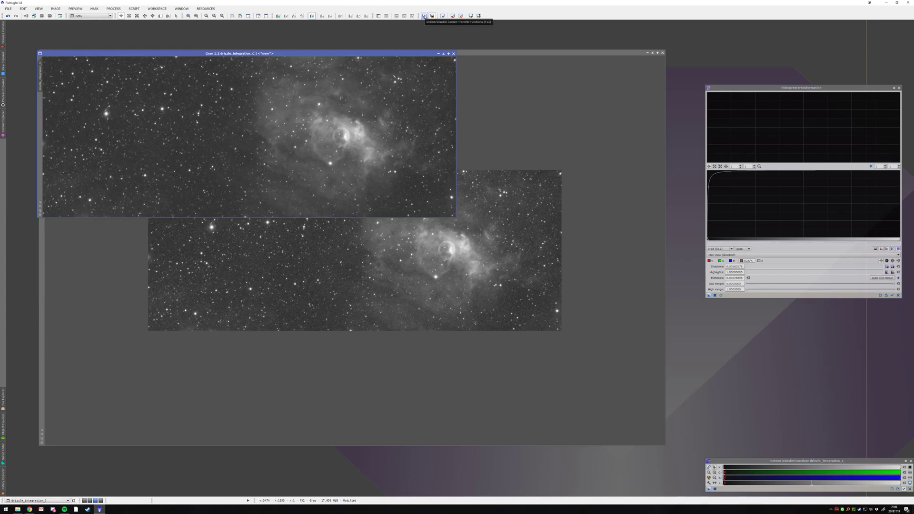
{"action": "left_click_drag", "start_coordinate": [227, 54], "coordinate": [220, 42]}
{"action": "scroll", "coordinate": [247, 127], "scroll_direction": "up", "scroll_amount": 1}
{"action": "scroll", "coordinate": [307, 118], "scroll_direction": "down", "scroll_amount": 1}
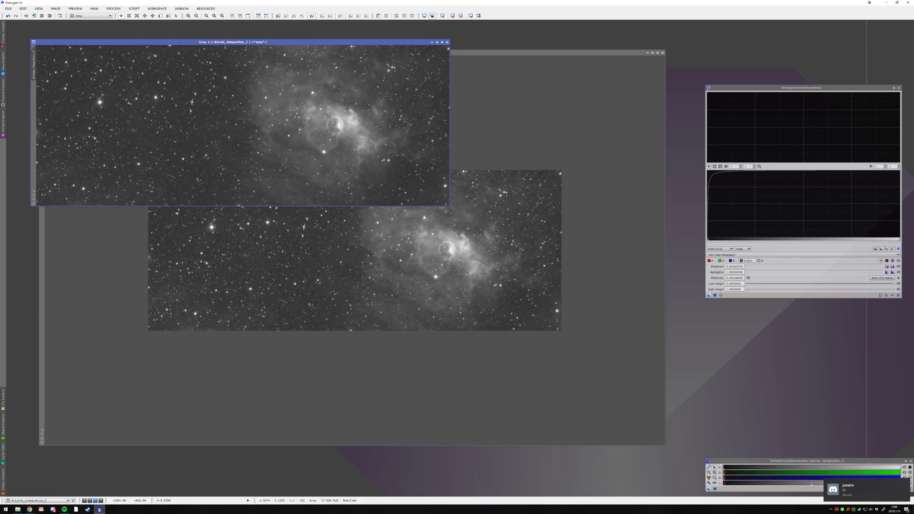
- Examine the histograms of the original image and its stretched duplicate in HistogramTransformation, then clear the view selection
{"action": "left_click", "coordinate": [757, 254]}
{"action": "left_click", "coordinate": [756, 257]}
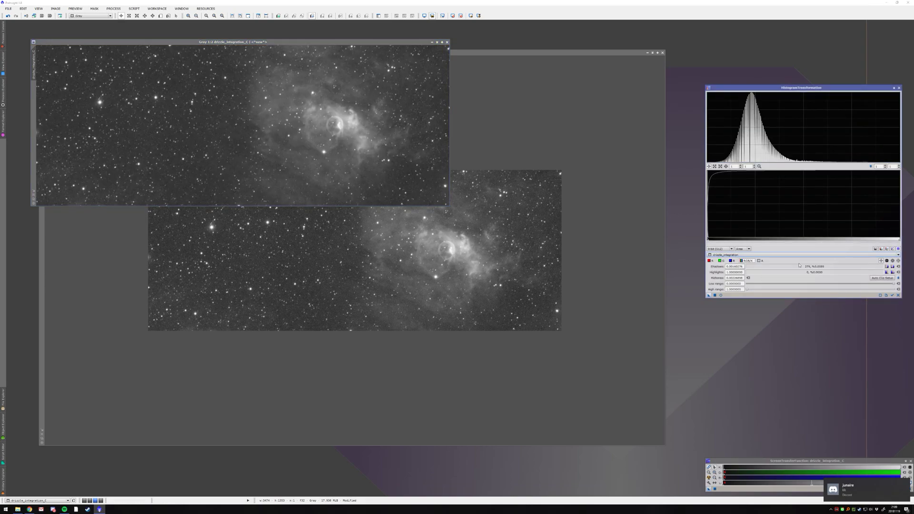
{"action": "left_click", "coordinate": [757, 255]}
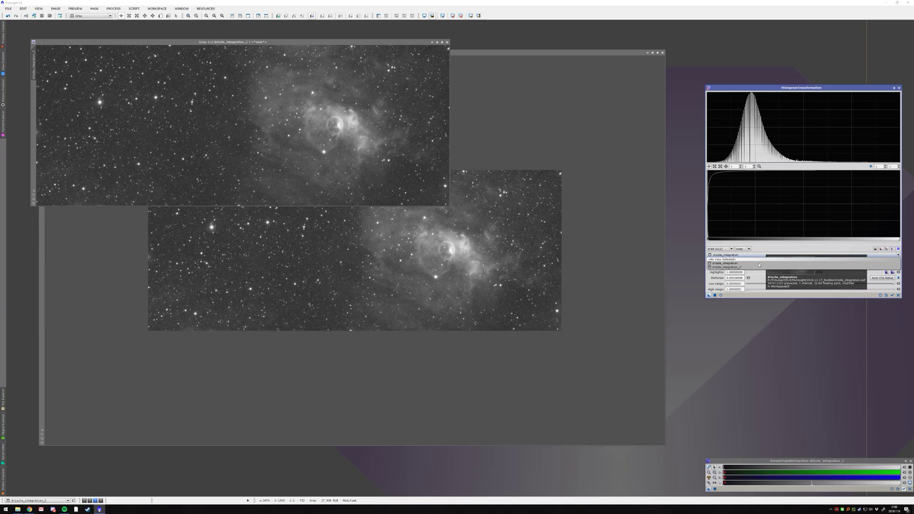
{"action": "left_click", "coordinate": [759, 267]}
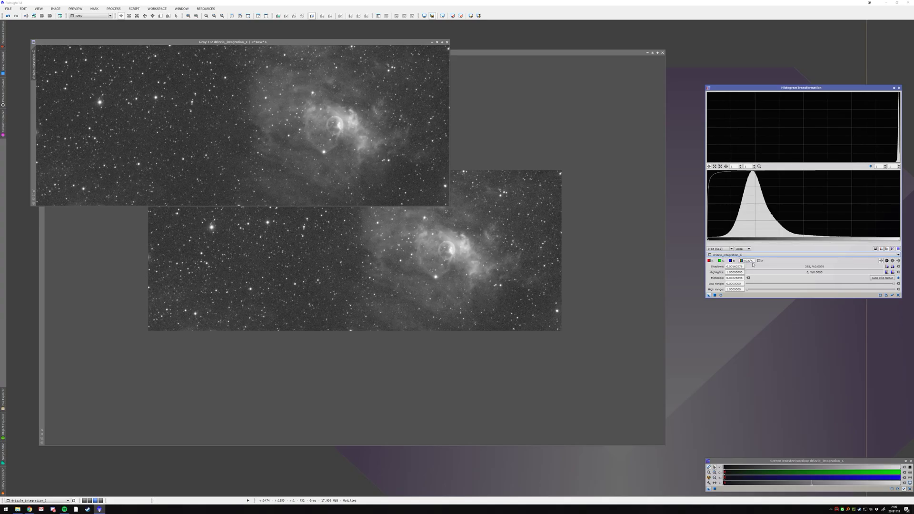
{"action": "left_click", "coordinate": [755, 256]}
{"action": "left_click", "coordinate": [755, 259]}
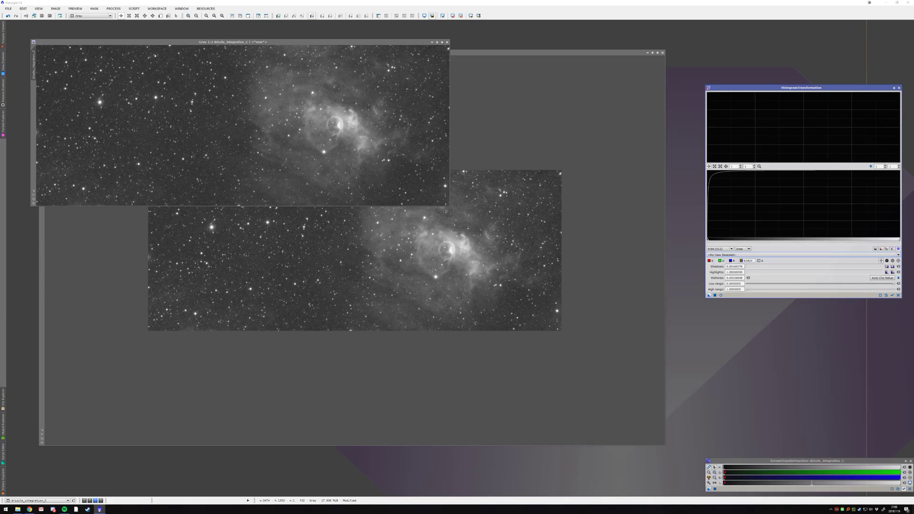
- Set the stretched duplicate's identifier to tgv_luminance_mask, duplicate that image and move the new copy aside
{"action": "double_click", "coordinate": [34, 67]}
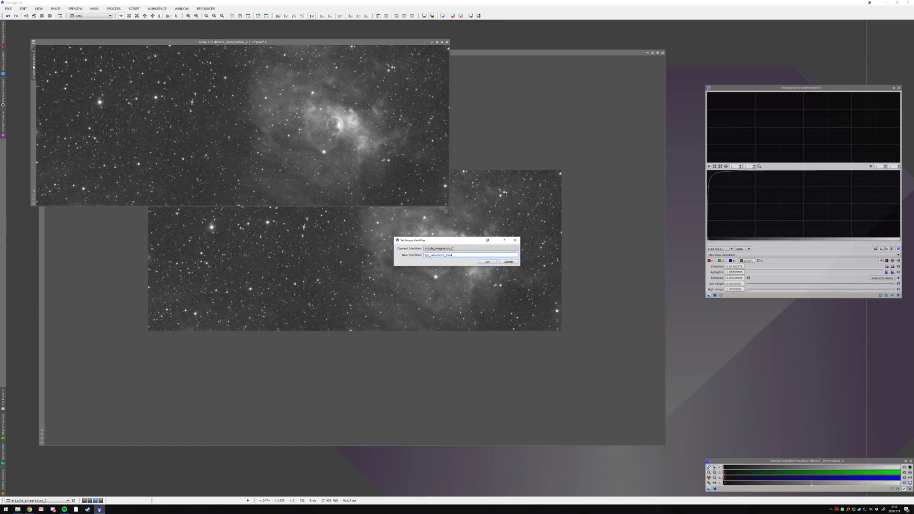
{"action": "key", "text": "Return"}
{"action": "right_click", "coordinate": [161, 98]}
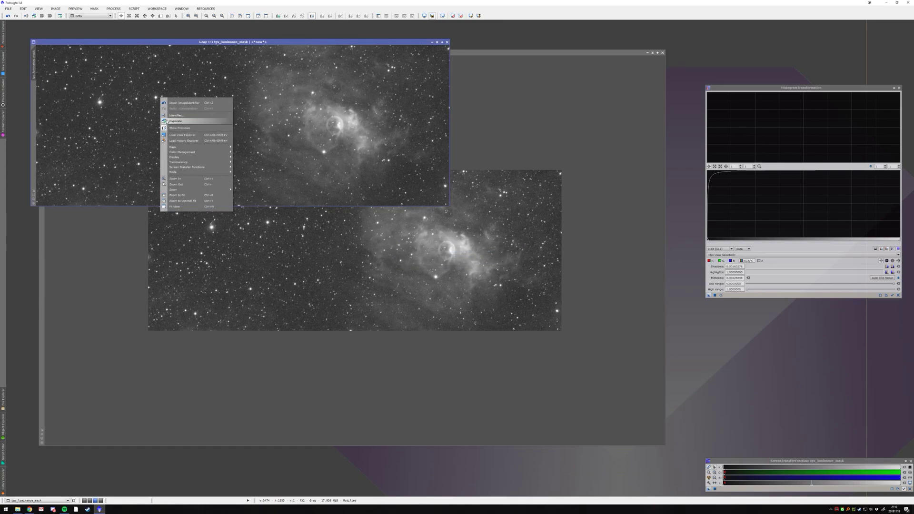
{"action": "right_click", "coordinate": [102, 72]}
{"action": "left_click", "coordinate": [115, 96]}
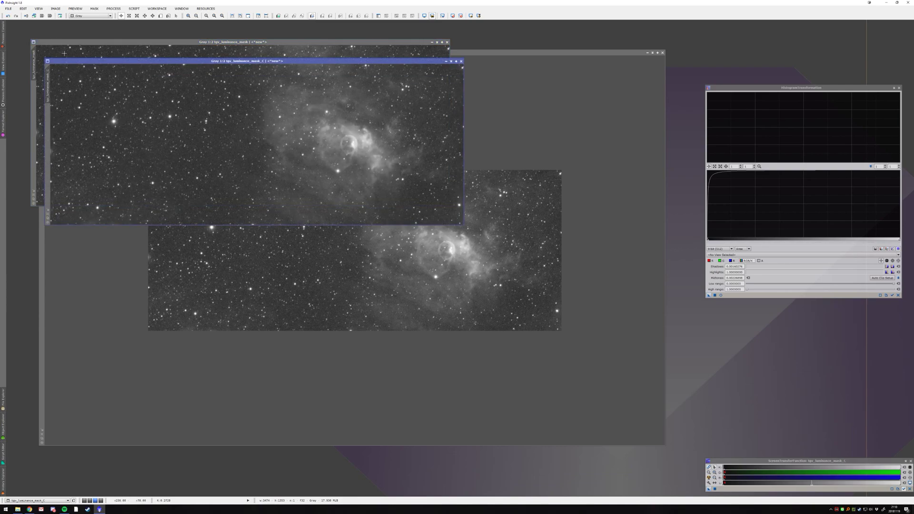
{"action": "left_click_drag", "start_coordinate": [67, 61], "coordinate": [181, 127]}
- Rename the first stretched image as tgv_luminance
{"action": "double_click", "coordinate": [35, 65]}
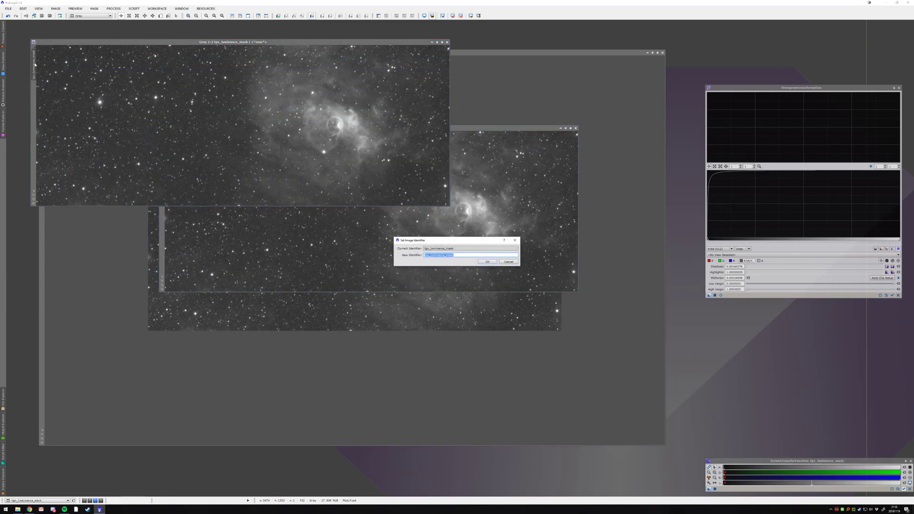
{"action": "key", "text": "End"}
{"action": "key", "text": "BackSpace"}
{"action": "key", "text": "BackSpace"}
{"action": "key", "text": "BackSpace"}
{"action": "key", "text": "Return"}
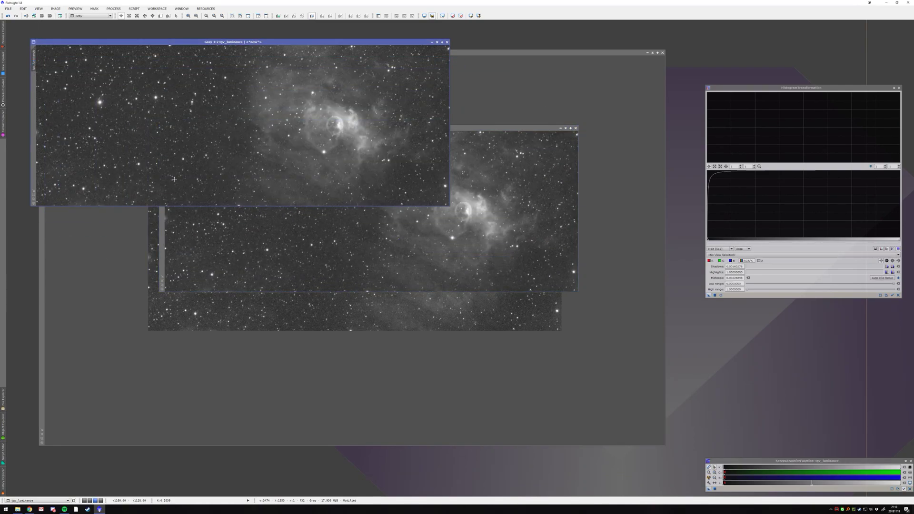
- Rename the second stretched copy as tgv_luminance_mask
{"action": "left_click", "coordinate": [331, 238]}
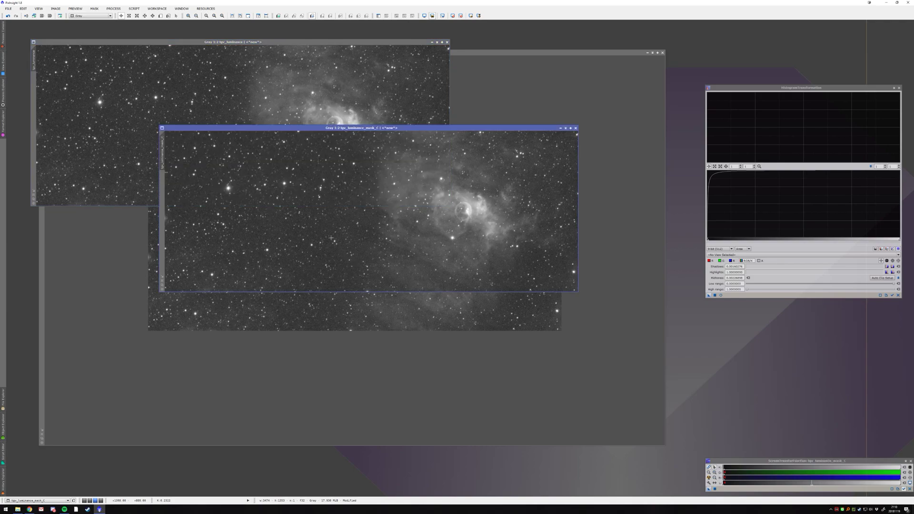
{"action": "double_click", "coordinate": [162, 156]}
{"action": "key", "text": "End"}
{"action": "key", "text": "BackSpace"}
{"action": "key", "text": "BackSpace"}
{"action": "key", "text": "Return"}
- Open CurvesTransformation for the tgv_luminance_mask image with an enlarged real-time preview and the RGB/K curve selected
{"action": "left_click", "coordinate": [113, 9]}
{"action": "mouse_move", "coordinate": [143, 16]}
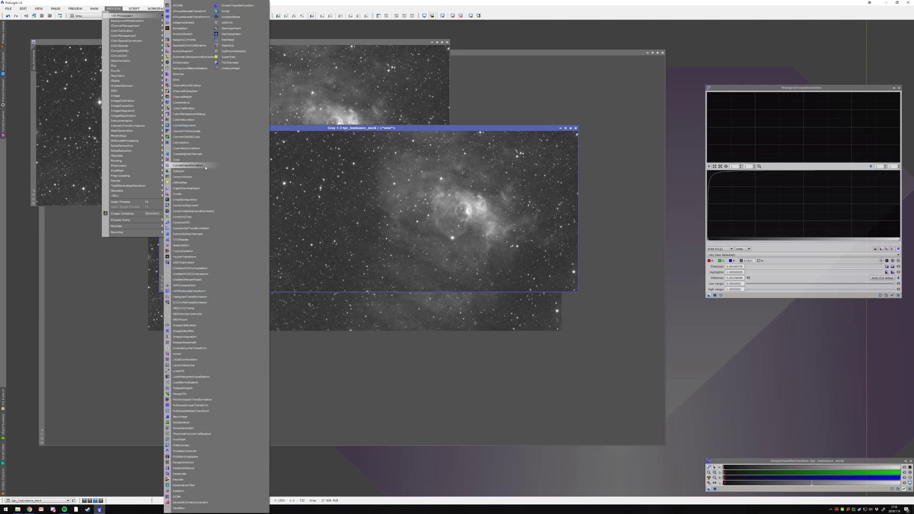
{"action": "left_click", "coordinate": [189, 165]}
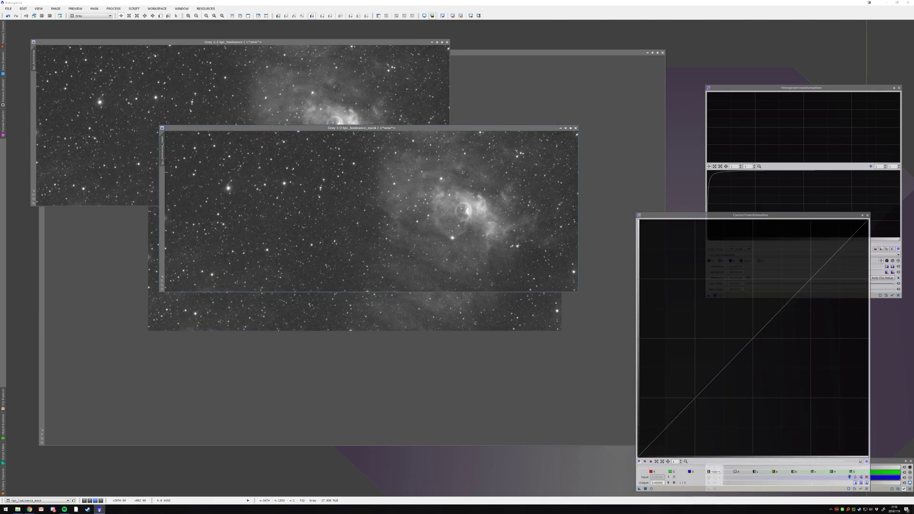
{"action": "left_click_drag", "start_coordinate": [485, 128], "coordinate": [473, 135]}
{"action": "left_click", "coordinate": [715, 472]}
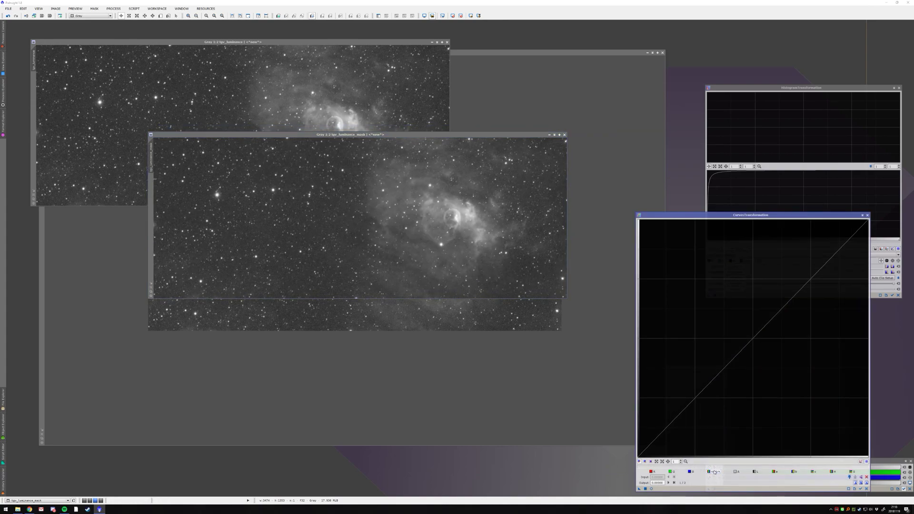
{"action": "left_click", "coordinate": [653, 490]}
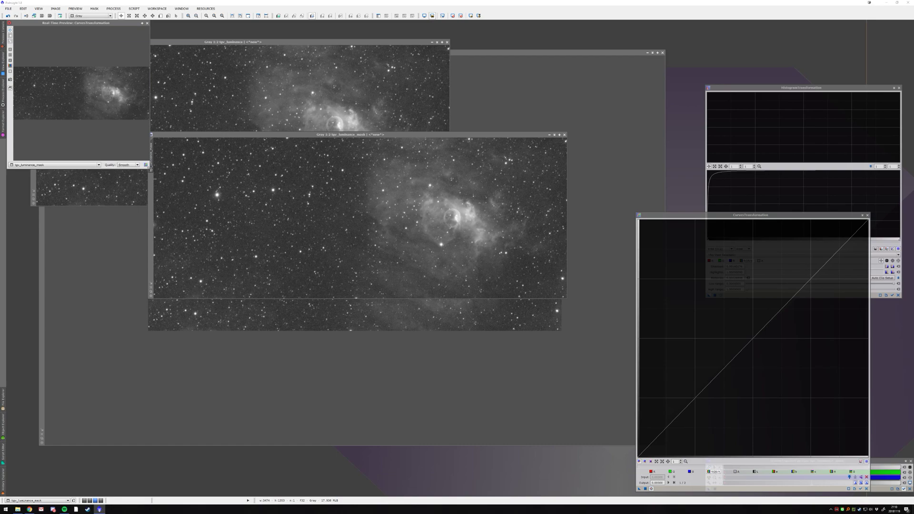
{"action": "left_click_drag", "start_coordinate": [150, 169], "coordinate": [556, 422]}
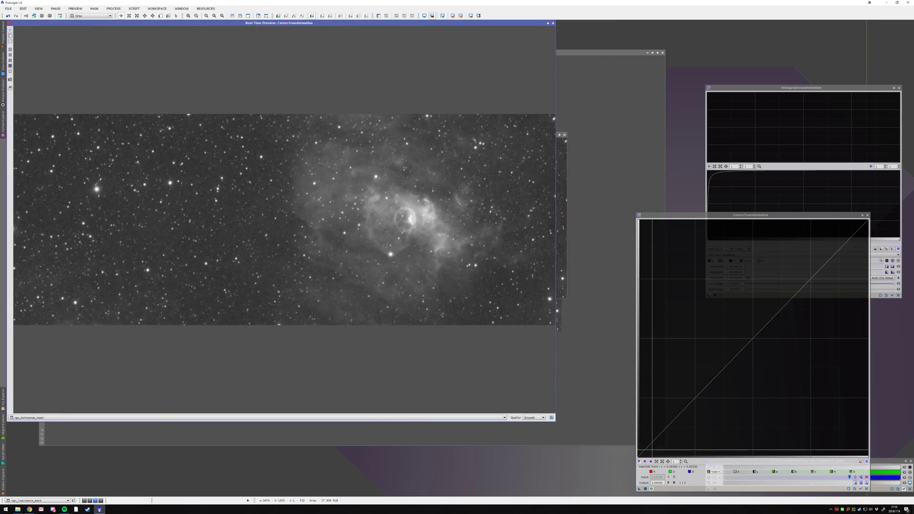
- Flatten the mask's contrast by raising the curve's black end to about 0.25 and lowering its white end to about 0.55, then apply it
{"action": "left_click_drag", "start_coordinate": [639, 456], "coordinate": [638, 400]}
{"action": "left_click", "coordinate": [867, 221]}
{"action": "left_click_drag", "start_coordinate": [867, 221], "coordinate": [867, 326]}
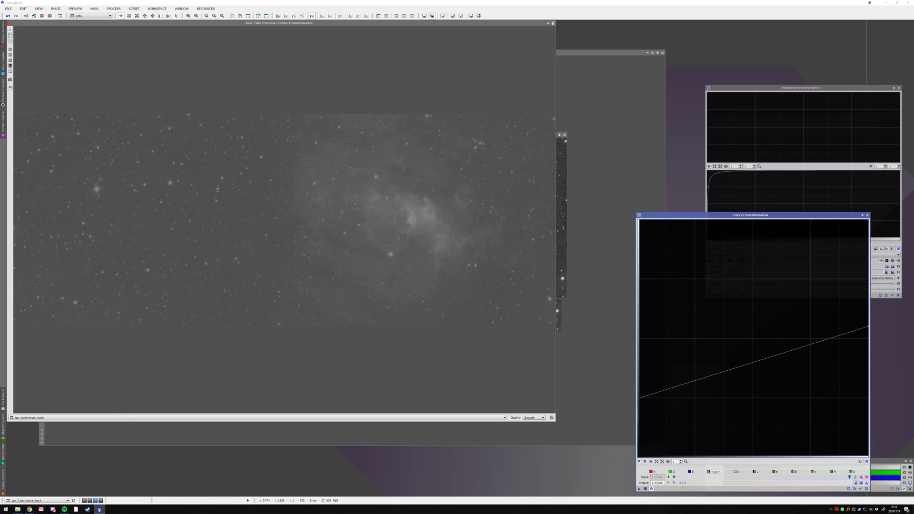
{"action": "left_click", "coordinate": [553, 23]}
{"action": "left_click", "coordinate": [652, 489]}
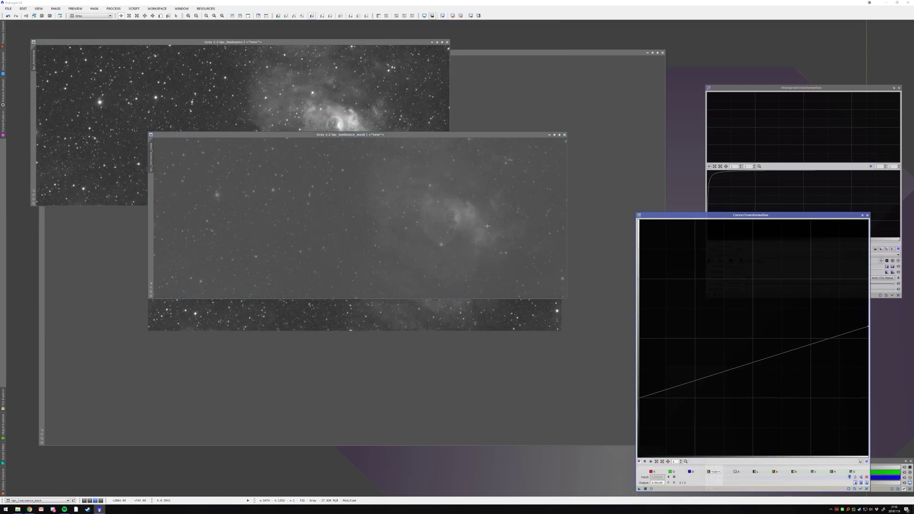
- Reset HistogramTransformation, set midtones to about 0.32, apply it to tgv_luminance_mask and place the mask window below the tgv_luminance image
{"action": "left_click_drag", "start_coordinate": [802, 88], "coordinate": [763, 51]}
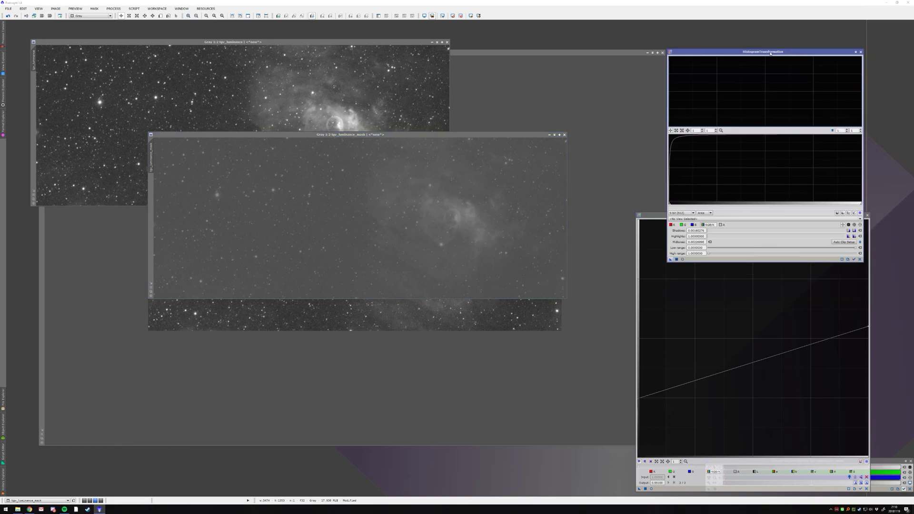
{"action": "left_click", "coordinate": [860, 260]}
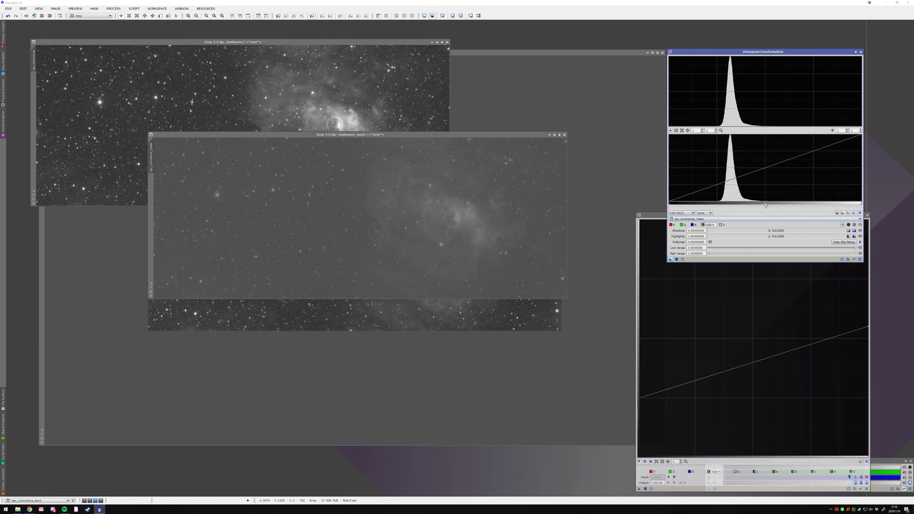
{"action": "left_click_drag", "start_coordinate": [766, 205], "coordinate": [731, 210]}
{"action": "left_click", "coordinate": [676, 260]}
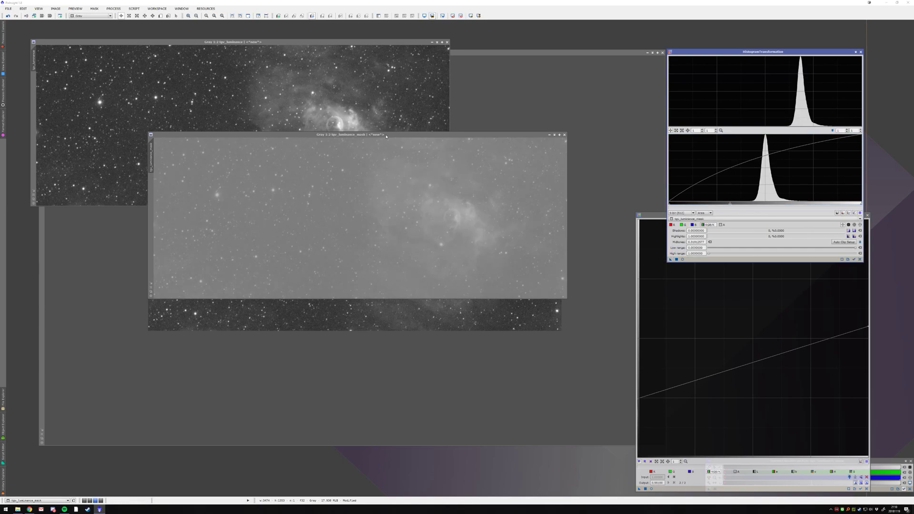
{"action": "left_click_drag", "start_coordinate": [396, 135], "coordinate": [279, 226]}
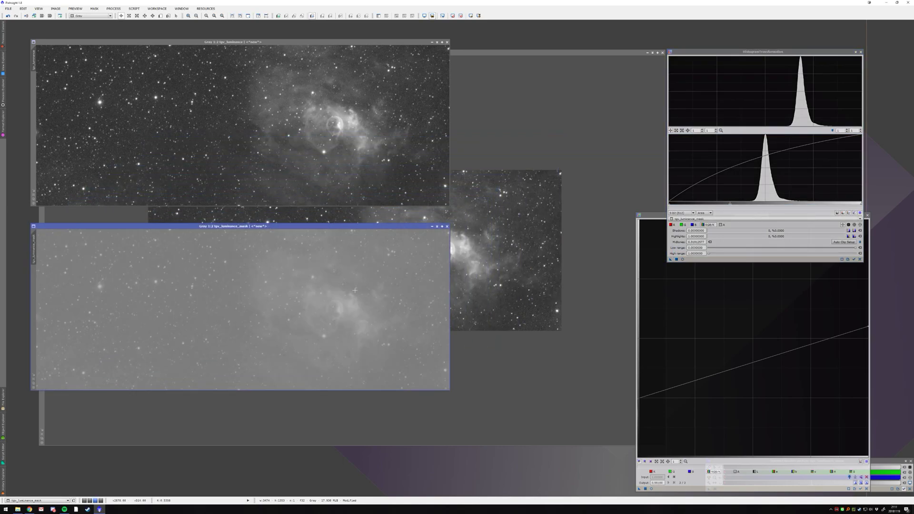
- Assign tgv_luminance_mask to drizzle_integration as an inverted mask and hide the red mask overlay
{"action": "left_click", "coordinate": [537, 272]}
{"action": "right_click", "coordinate": [437, 219]}
{"action": "mouse_move", "coordinate": [476, 267]}
{"action": "left_click", "coordinate": [520, 271]}
{"action": "left_click", "coordinate": [435, 253]}
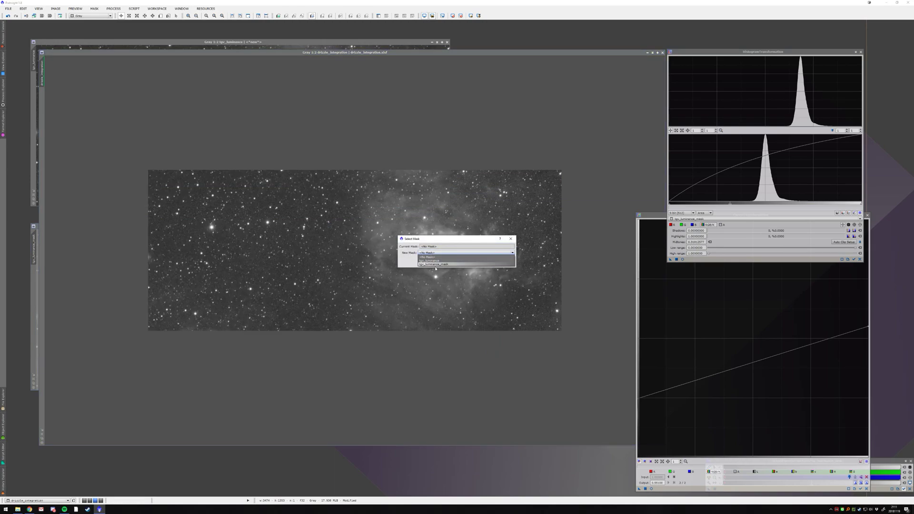
{"action": "left_click", "coordinate": [436, 264]}
{"action": "left_click", "coordinate": [430, 260]}
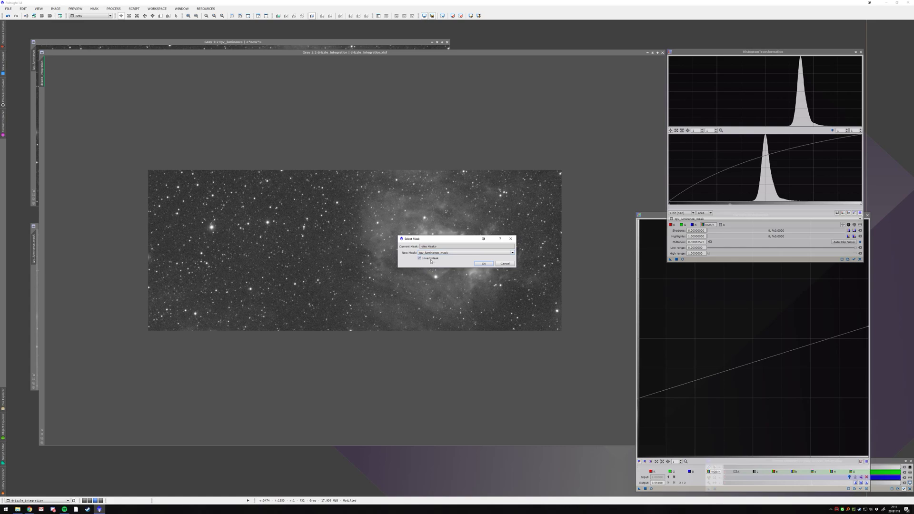
{"action": "left_click", "coordinate": [493, 264]}
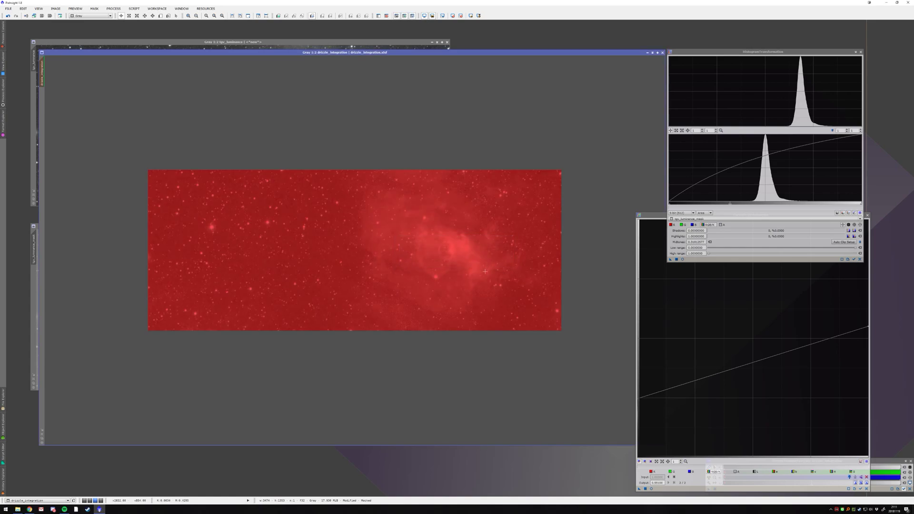
{"action": "key", "text": "ctrl+k"}
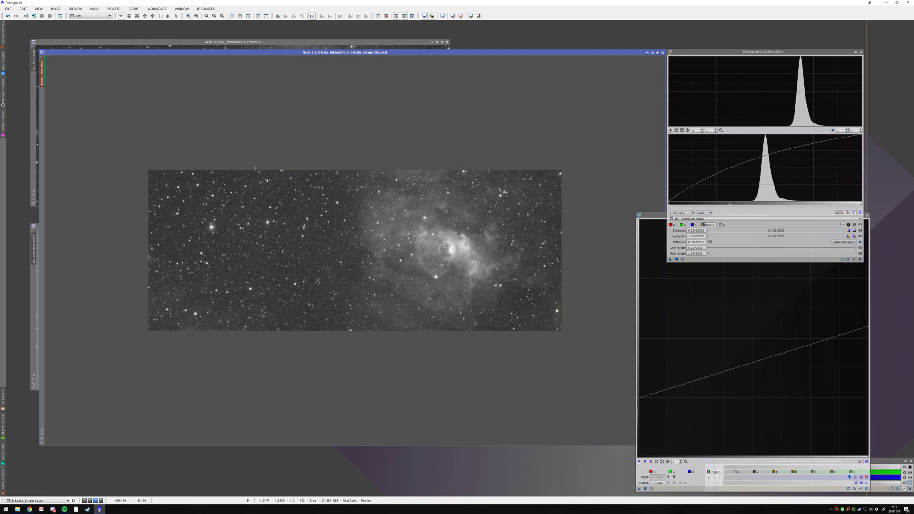
- Create two previews on drizzle_integration, one around the nebula core and one over the star field in the image's left part
{"action": "left_click", "coordinate": [161, 15]}
{"action": "left_click_drag", "start_coordinate": [381, 208], "coordinate": [495, 297]}
{"action": "left_click", "coordinate": [160, 16]}
{"action": "left_click_drag", "start_coordinate": [172, 196], "coordinate": [269, 285]}
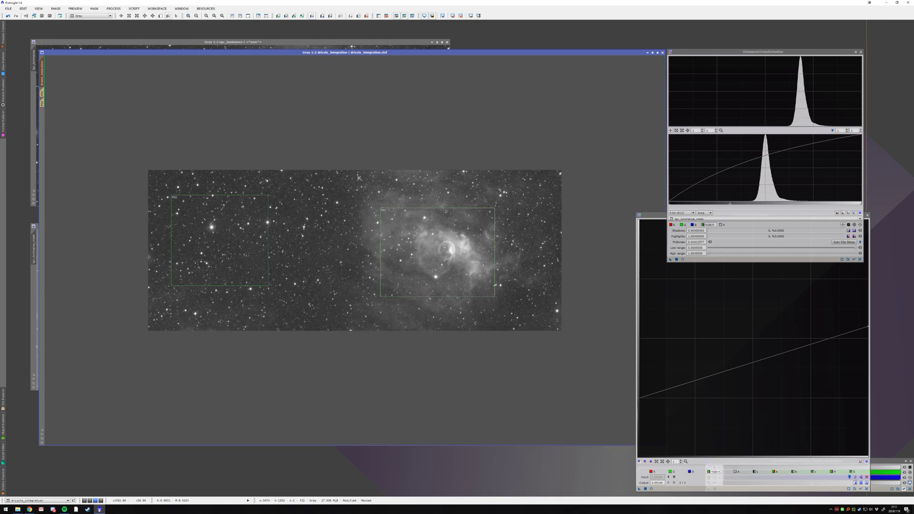
- Create a third, very small preview on a star-free background patch between the star field and the nebula
{"action": "scroll", "coordinate": [399, 195], "scroll_direction": "up", "scroll_amount": 1}
{"action": "left_click_drag", "start_coordinate": [400, 194], "coordinate": [504, 195]}
{"action": "left_click", "coordinate": [160, 16]}
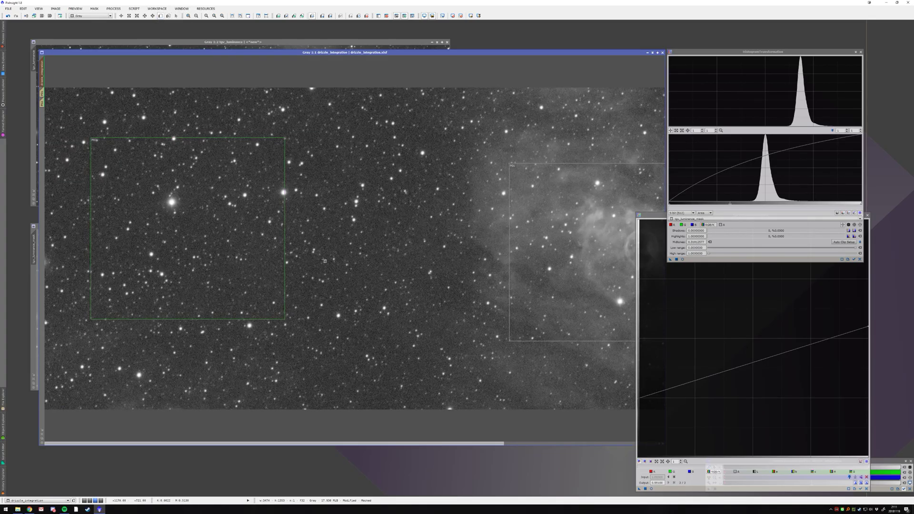
{"action": "scroll", "coordinate": [336, 208], "scroll_direction": "up", "scroll_amount": 1}
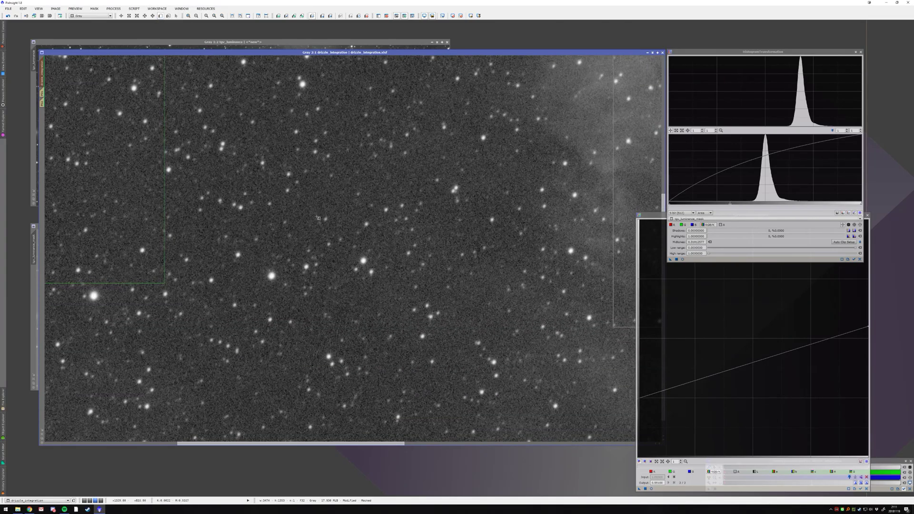
{"action": "scroll", "coordinate": [329, 203], "scroll_direction": "up", "scroll_amount": 2}
{"action": "left_click_drag", "start_coordinate": [322, 291], "coordinate": [322, 67]}
{"action": "left_click_drag", "start_coordinate": [294, 219], "coordinate": [406, 207]}
{"action": "left_click_drag", "start_coordinate": [410, 129], "coordinate": [314, 335]}
{"action": "left_click_drag", "start_coordinate": [381, 191], "coordinate": [314, 315]}
{"action": "left_click_drag", "start_coordinate": [410, 181], "coordinate": [307, 275]}
{"action": "left_click_drag", "start_coordinate": [386, 85], "coordinate": [380, 288]}
{"action": "left_click_drag", "start_coordinate": [348, 176], "coordinate": [382, 290]}
{"action": "left_click_drag", "start_coordinate": [296, 139], "coordinate": [384, 297]}
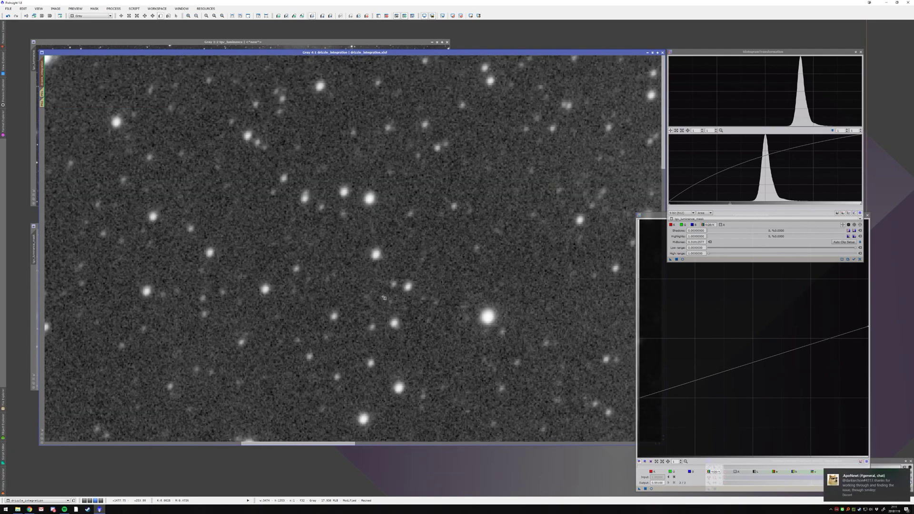
{"action": "left_click_drag", "start_coordinate": [374, 199], "coordinate": [509, 247]}
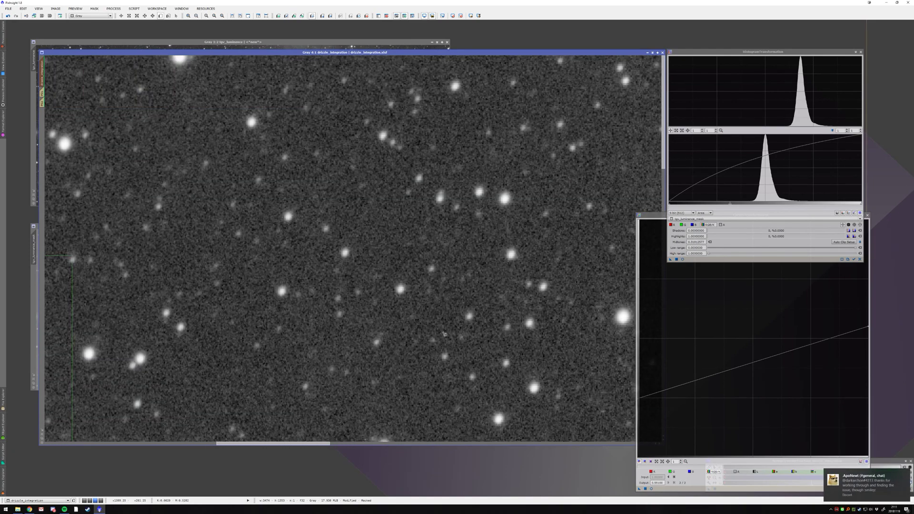
{"action": "mouse_move", "coordinate": [445, 335]}
{"action": "left_mouse_down"}
{"action": "mouse_move", "coordinate": [449, 203]}
{"action": "mouse_move", "coordinate": [462, 156]}
{"action": "left_mouse_up"}
{"action": "left_click_drag", "start_coordinate": [490, 274], "coordinate": [466, 148]}
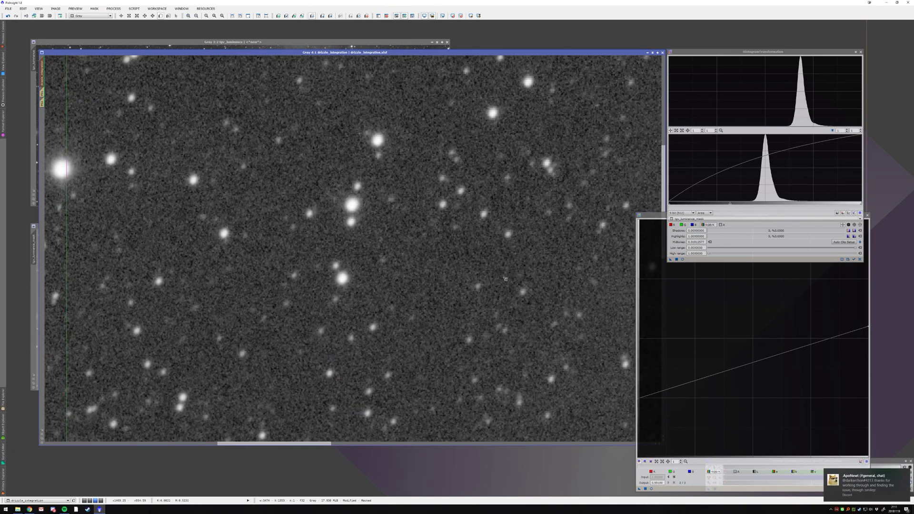
{"action": "left_click_drag", "start_coordinate": [476, 246], "coordinate": [423, 279]}
{"action": "scroll", "coordinate": [413, 268], "scroll_direction": "down", "scroll_amount": 3}
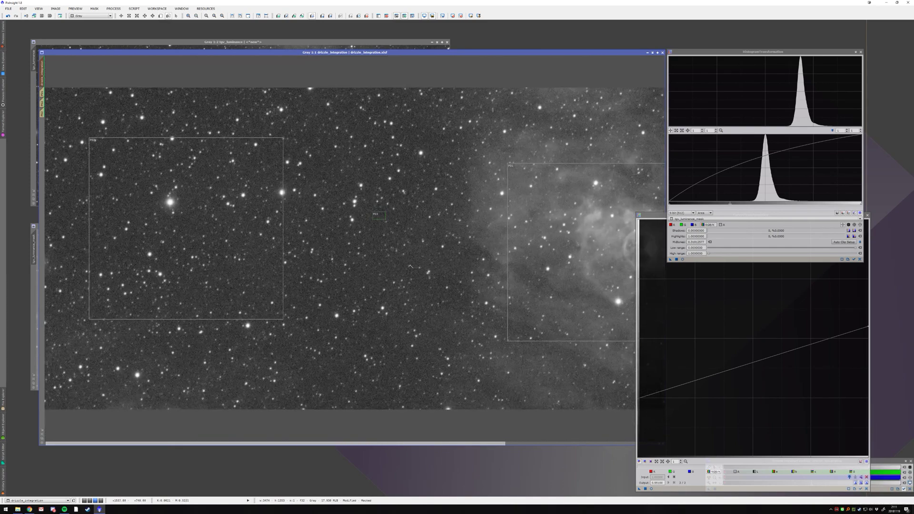
- Open Statistics for the small background preview of drizzle_integration and show its values as Normalized Real [0,1]
{"action": "left_click", "coordinate": [113, 9]}
{"action": "left_click", "coordinate": [114, 9]}
{"action": "left_click", "coordinate": [114, 9]}
{"action": "mouse_move", "coordinate": [118, 15]}
{"action": "left_click", "coordinate": [239, 43]}
{"action": "left_click", "coordinate": [762, 323]}
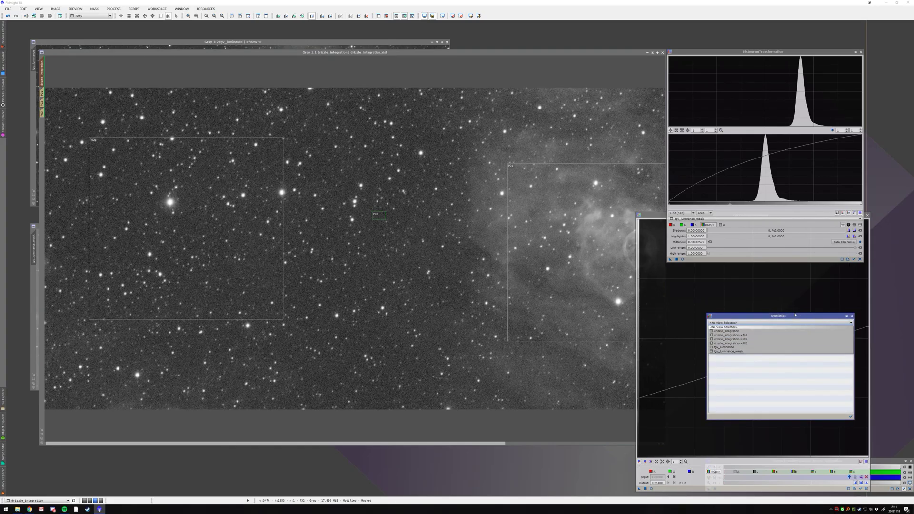
{"action": "left_click", "coordinate": [729, 344]}
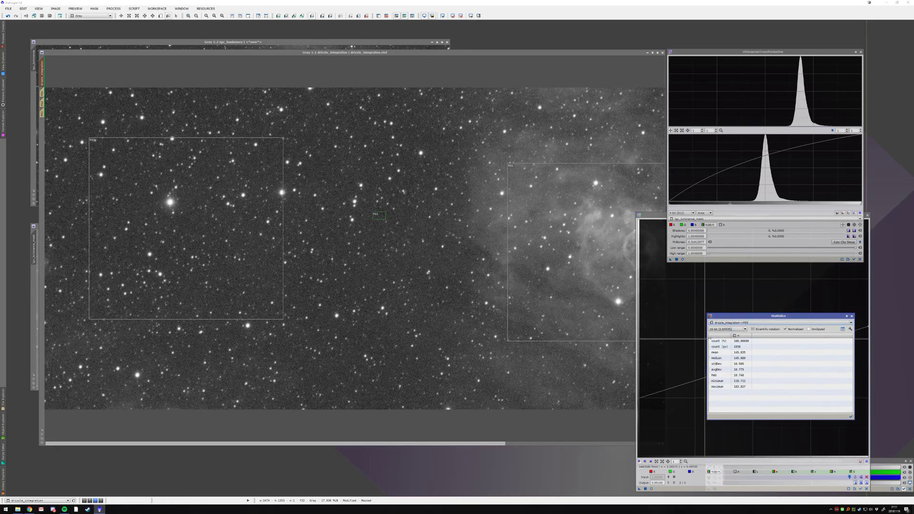
{"action": "left_click", "coordinate": [728, 329]}
{"action": "left_click", "coordinate": [728, 334]}
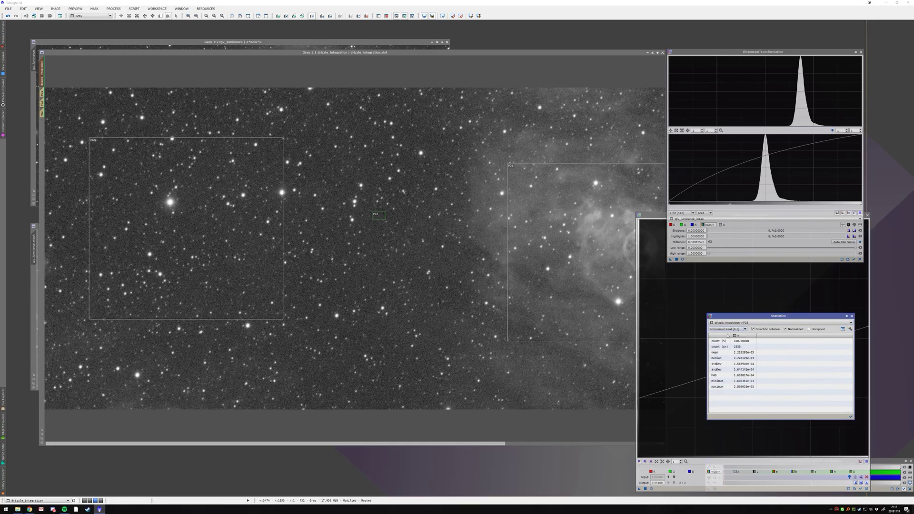
- Check the standard deviation and the available statistics options, and move the Statistics and HistogramTransformation windows out of the way
{"action": "left_click_drag", "start_coordinate": [768, 318], "coordinate": [763, 341]}
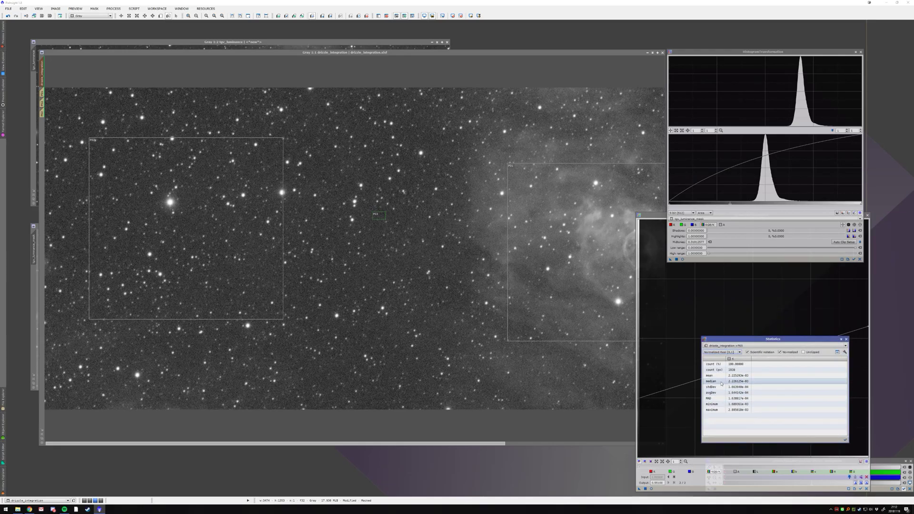
{"action": "left_click", "coordinate": [722, 388]}
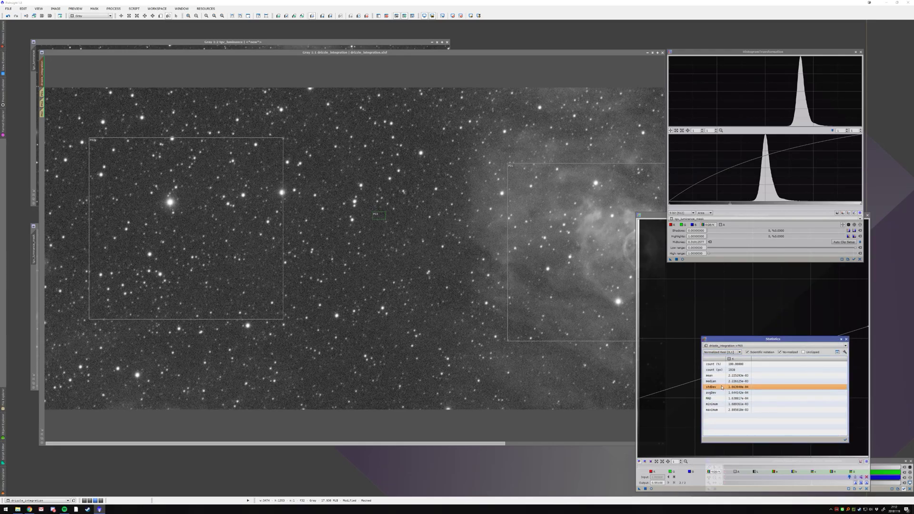
{"action": "left_click", "coordinate": [845, 353]}
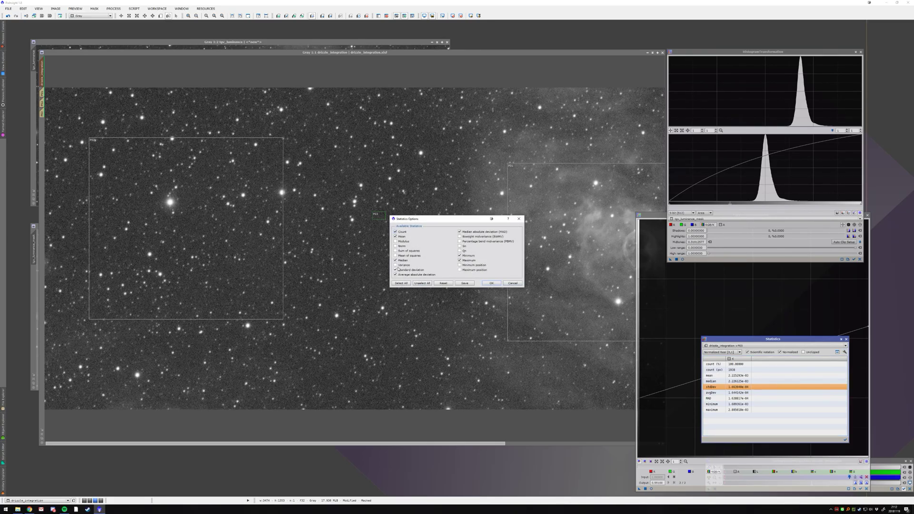
{"action": "left_click", "coordinate": [492, 283]}
{"action": "left_click_drag", "start_coordinate": [780, 338], "coordinate": [779, 353]}
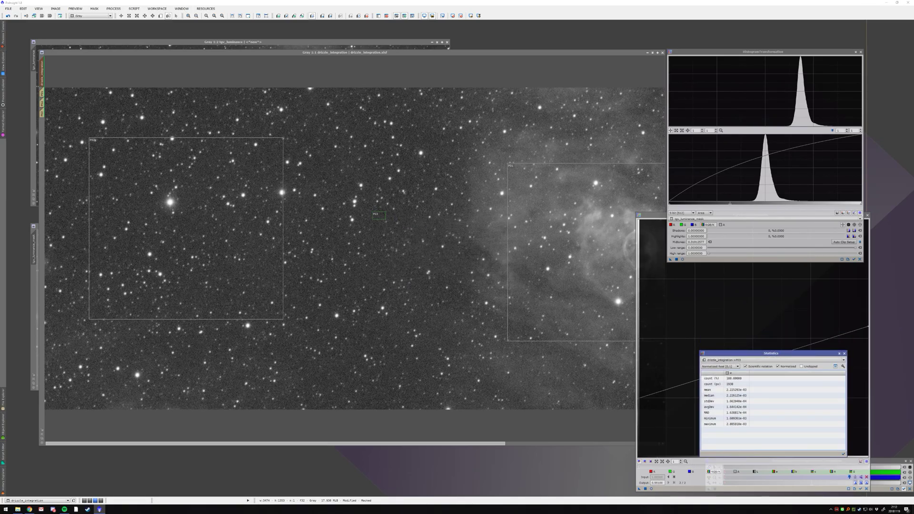
{"action": "left_click_drag", "start_coordinate": [762, 52], "coordinate": [794, 41]}
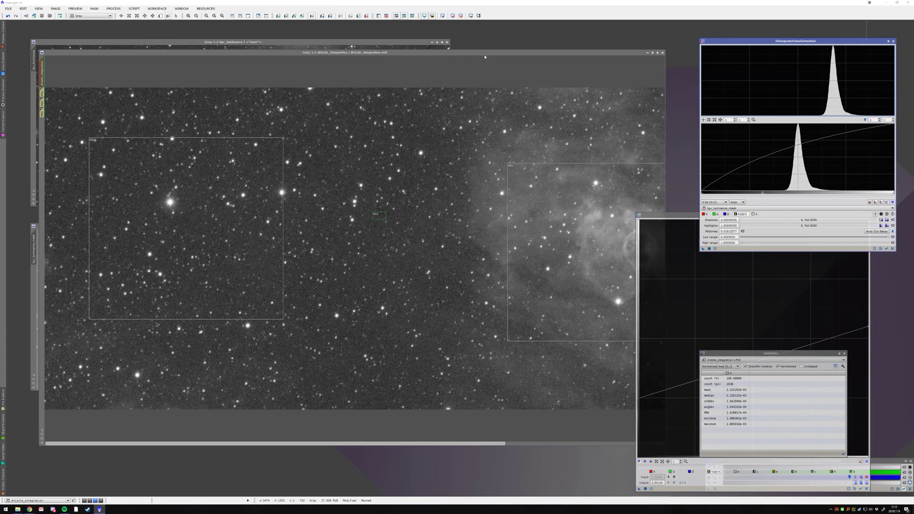
- Open TGVDenoise in CIE L*a*b* mode with chrominance noise reduction turned off and the lightness settings shown
{"action": "left_click", "coordinate": [422, 196]}
{"action": "scroll", "coordinate": [422, 195], "scroll_direction": "up", "scroll_amount": 1}
{"action": "scroll", "coordinate": [422, 196], "scroll_direction": "down", "scroll_amount": 1}
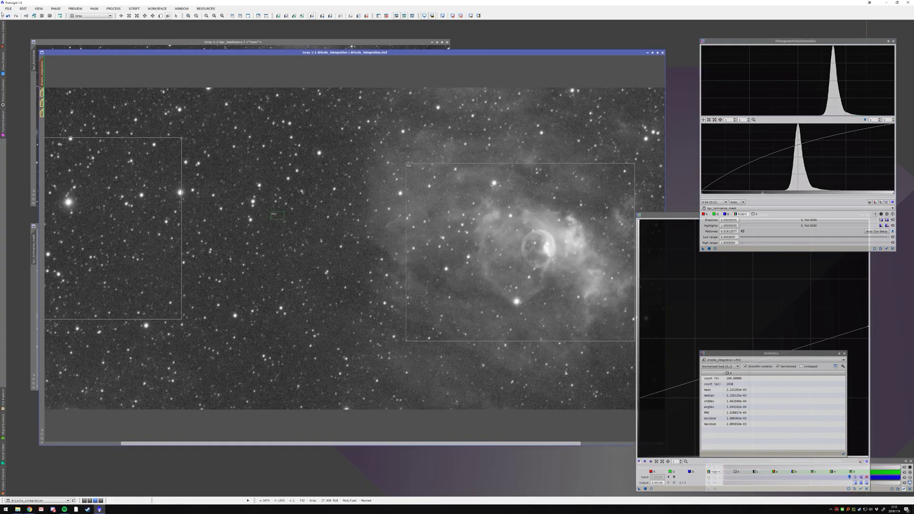
{"action": "left_click", "coordinate": [114, 8]}
{"action": "mouse_move", "coordinate": [118, 16]}
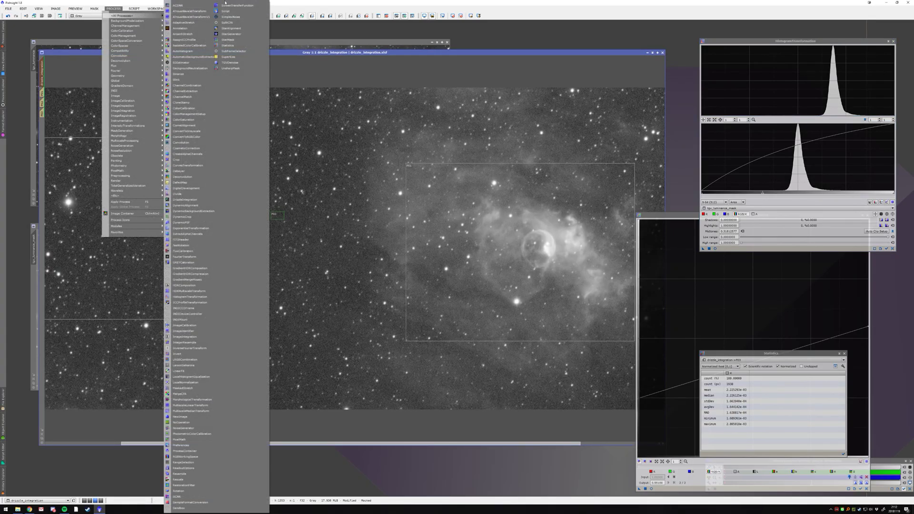
{"action": "left_click", "coordinate": [236, 64]}
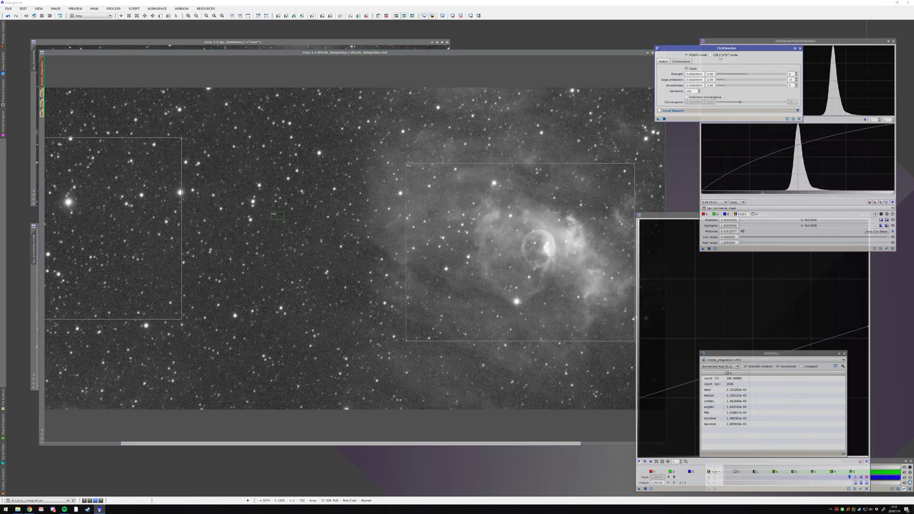
{"action": "left_click", "coordinate": [720, 55]}
{"action": "left_click", "coordinate": [685, 61]}
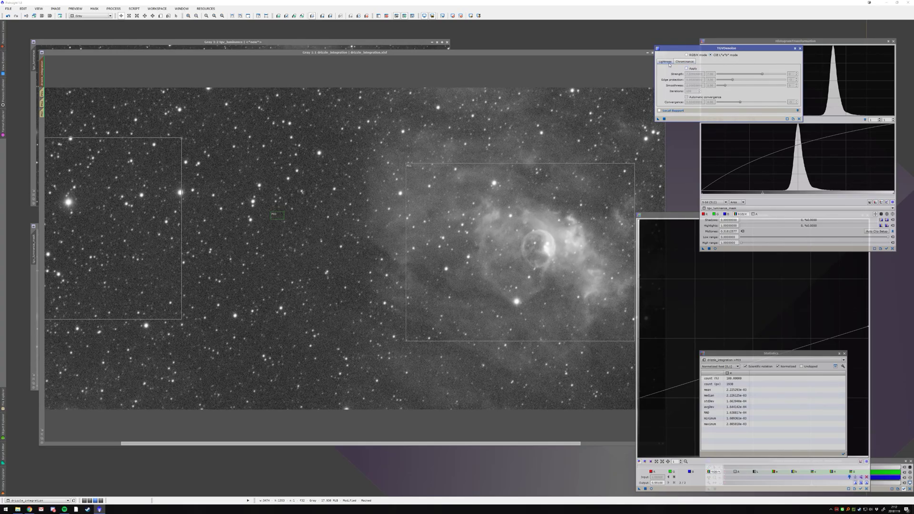
{"action": "left_click", "coordinate": [666, 62]}
- Enable local support in TGVDenoise with tgv_luminance as the support image
{"action": "left_click", "coordinate": [744, 111]}
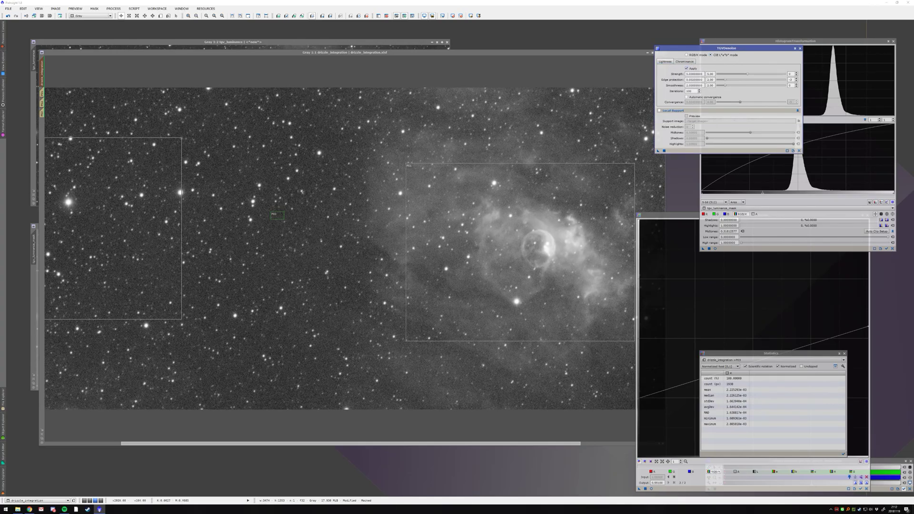
{"action": "left_click", "coordinate": [660, 111]}
{"action": "left_click", "coordinate": [723, 122]}
{"action": "left_click", "coordinate": [800, 122]}
{"action": "left_click", "coordinate": [443, 251]}
{"action": "left_click", "coordinate": [450, 264]}
{"action": "left_click", "coordinate": [470, 260]}
- View the tgv_luminance support image, return drizzle_integration to the front, and move the TGVDenoise window farther up
{"action": "left_click", "coordinate": [240, 42]}
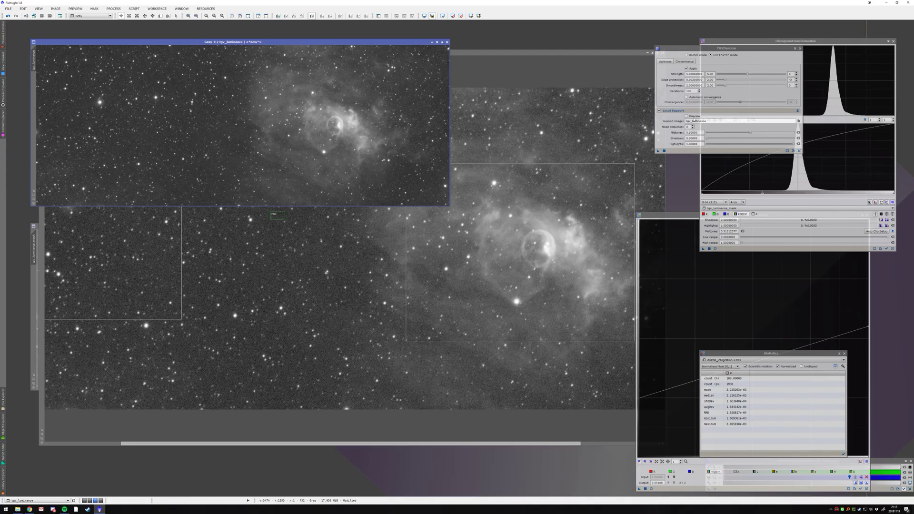
{"action": "left_click", "coordinate": [670, 129]}
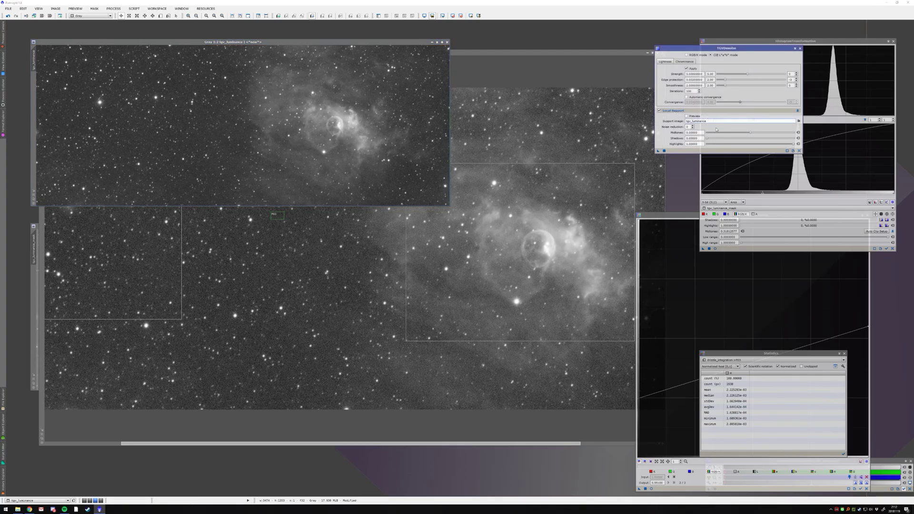
{"action": "left_click", "coordinate": [539, 53]}
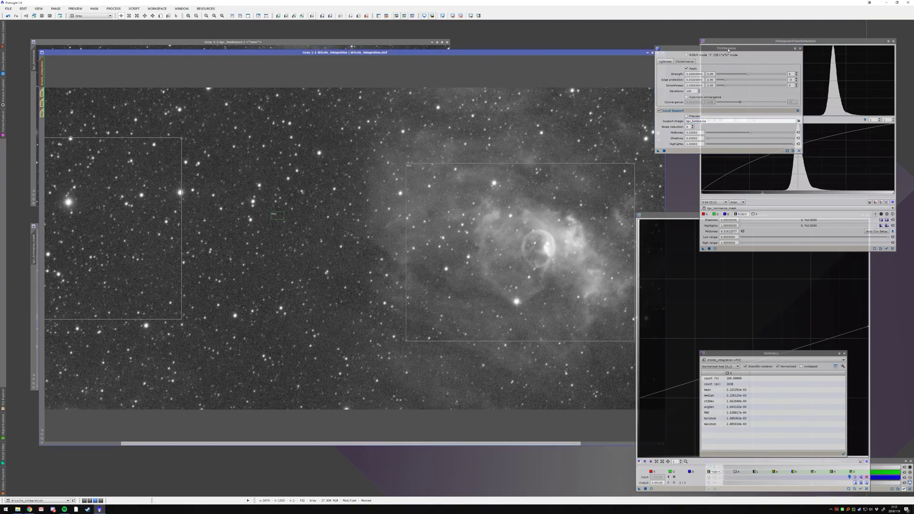
{"action": "left_click", "coordinate": [740, 69]}
{"action": "left_click_drag", "start_coordinate": [715, 49], "coordinate": [733, 37]}
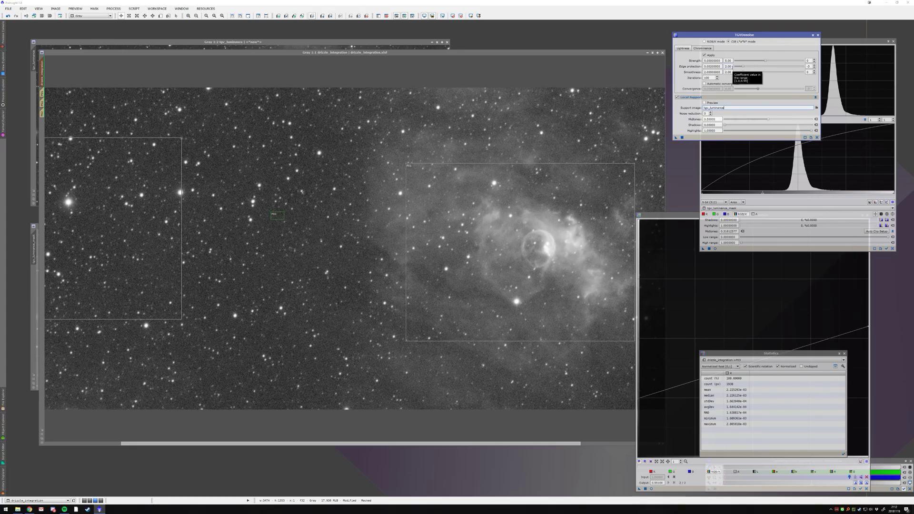
- Set the lightness edge protection to 1.66 with exponent -4, taken from the background preview's standard deviation
{"action": "left_click", "coordinate": [768, 353]}
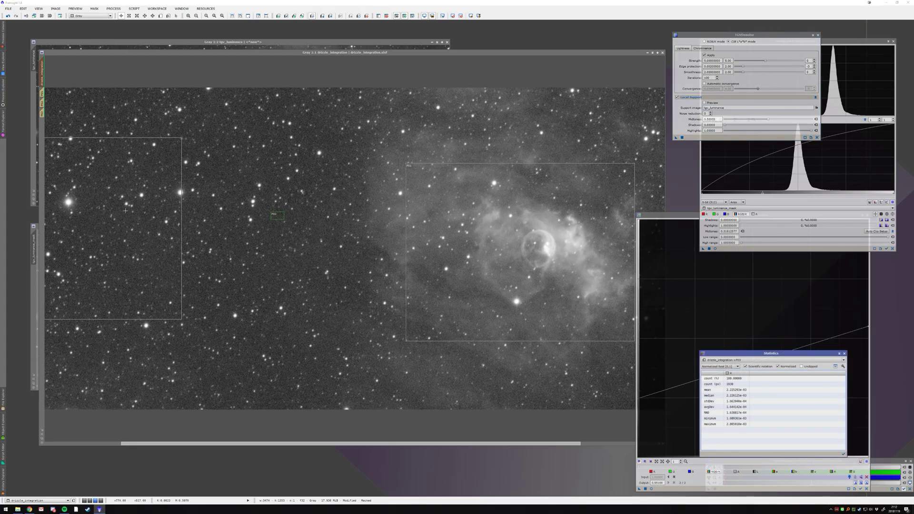
{"action": "left_click", "coordinate": [727, 401]}
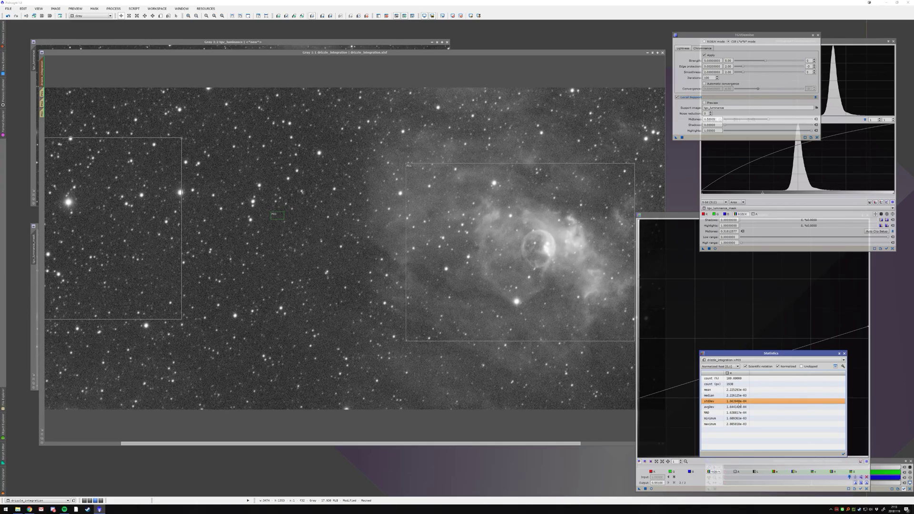
{"action": "left_click", "coordinate": [727, 66]}
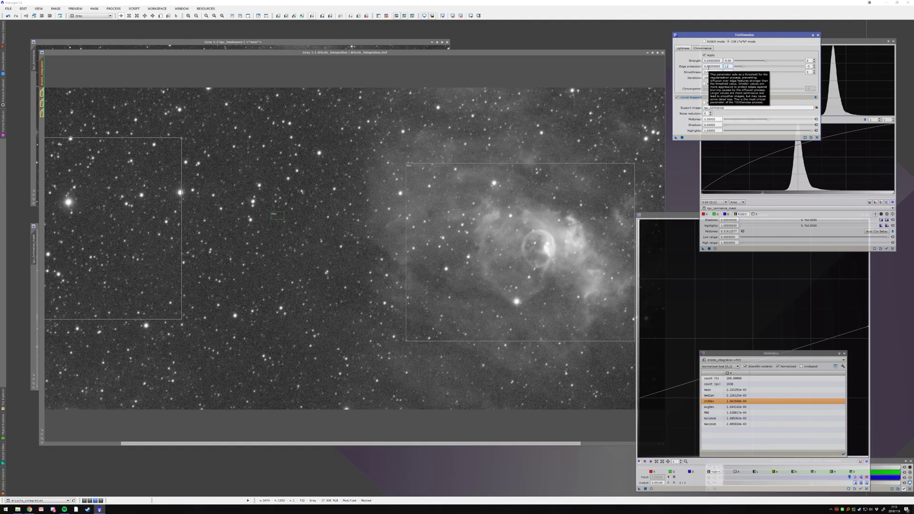
{"action": "left_click", "coordinate": [744, 402]}
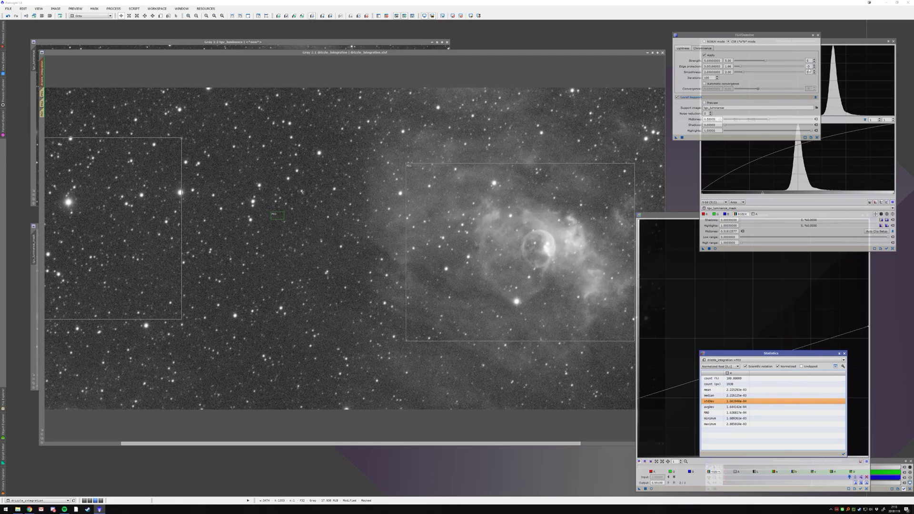
{"action": "left_click", "coordinate": [808, 66]}
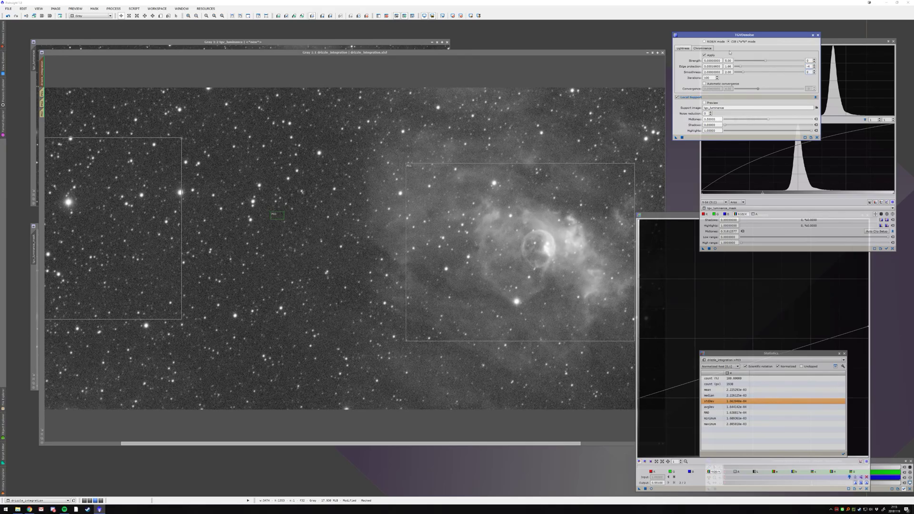
- Set the lightness strength coefficient to 2 and smoothness coefficient to 8, and shift the CurvesTransformation window aside
{"action": "double_click", "coordinate": [729, 60]}
{"action": "type", "text": "2"}
{"action": "key", "text": "Return"}
{"action": "double_click", "coordinate": [729, 72]}
{"action": "type", "text": "8"}
{"action": "key", "text": "Return"}
{"action": "left_click", "coordinate": [809, 67]}
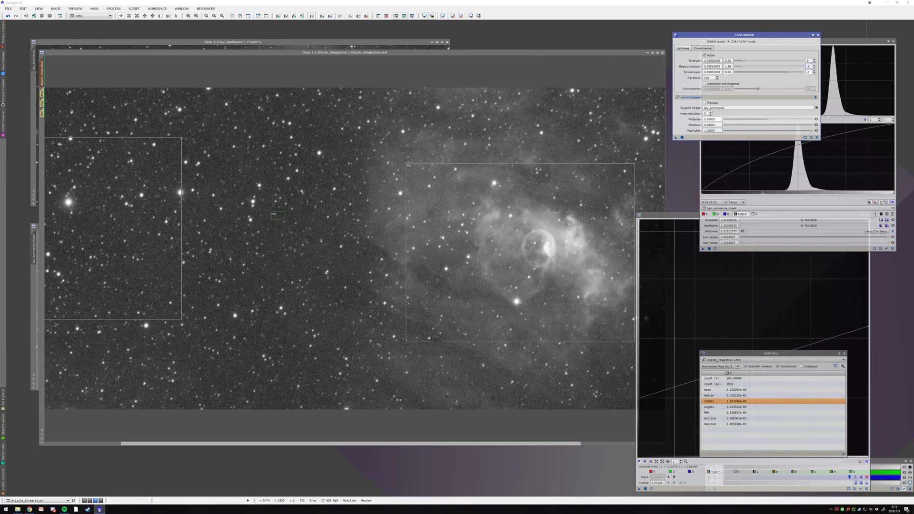
{"action": "left_click_drag", "start_coordinate": [684, 216], "coordinate": [710, 214]}
{"action": "left_click", "coordinate": [733, 37]}
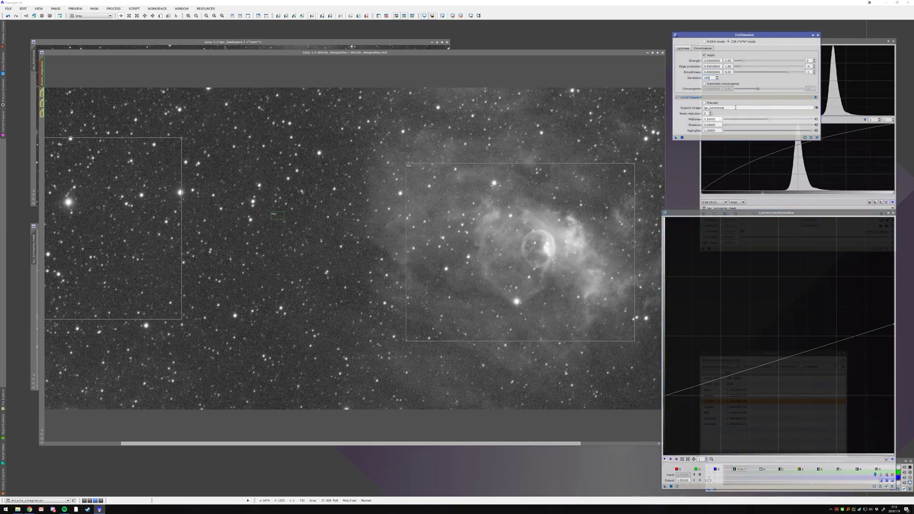
- Test TGVDenoise with 100 iterations on the large star-field preview and inspect the remaining background noise
{"action": "left_click", "coordinate": [41, 93]}
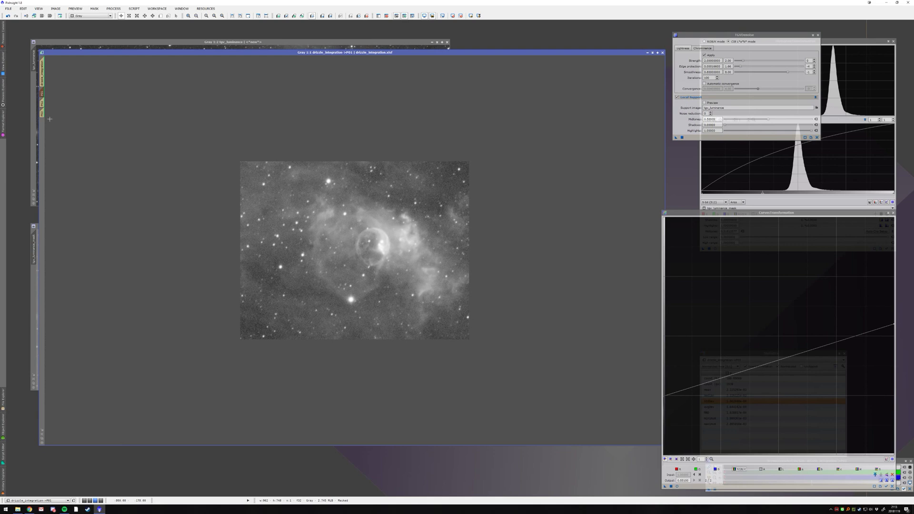
{"action": "left_click", "coordinate": [41, 103]}
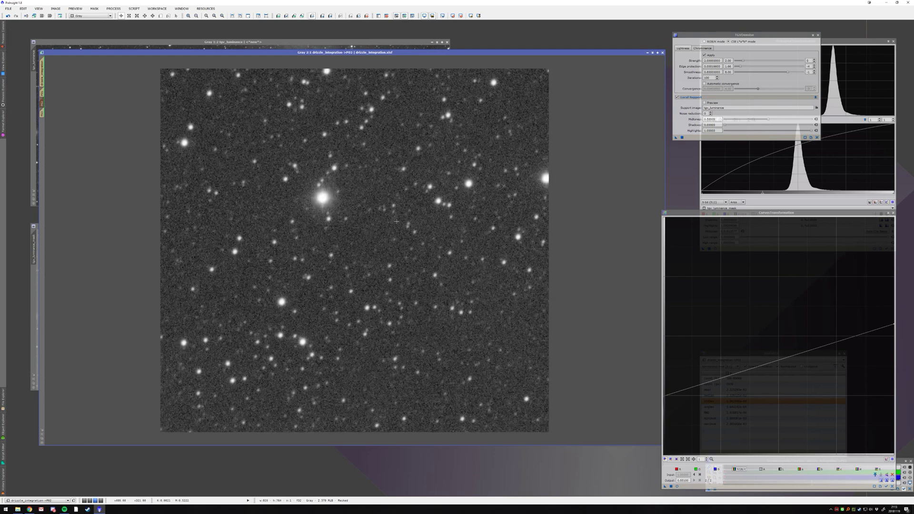
{"action": "left_click", "coordinate": [682, 137]}
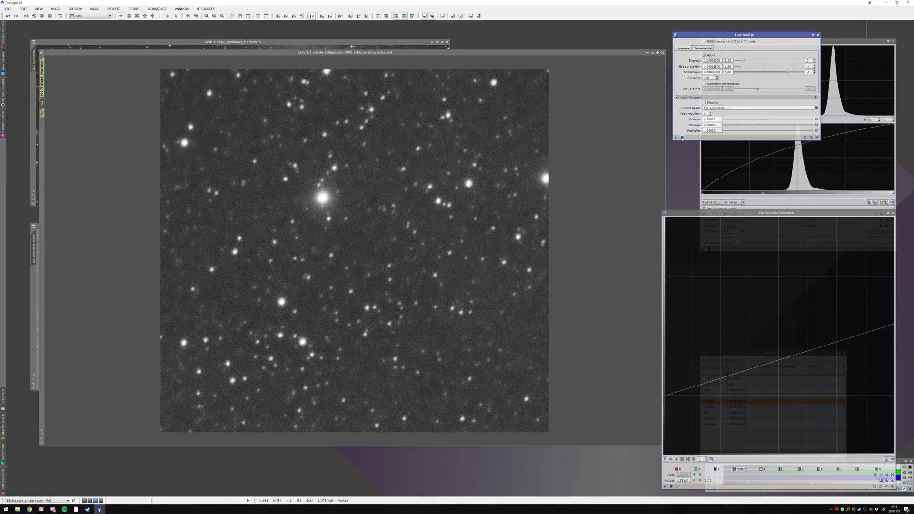
{"action": "left_click", "coordinate": [542, 289]}
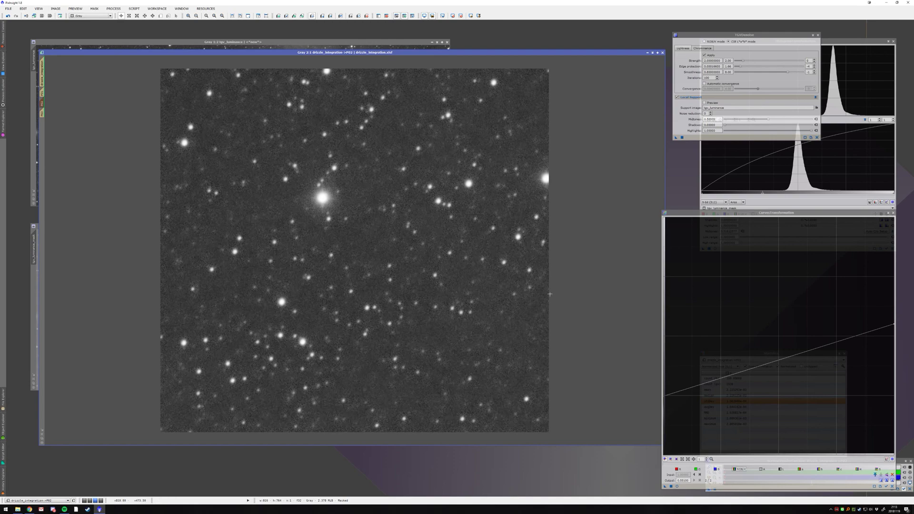
{"action": "scroll", "coordinate": [541, 291], "scroll_direction": "down", "scroll_amount": 1}
{"action": "scroll", "coordinate": [401, 236], "scroll_direction": "up", "scroll_amount": 1}
{"action": "scroll", "coordinate": [448, 274], "scroll_direction": "down", "scroll_amount": 1}
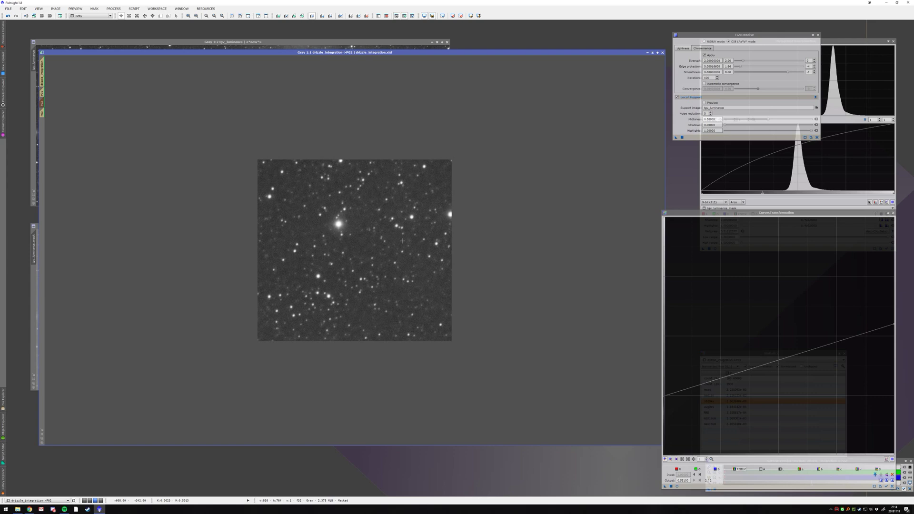
{"action": "scroll", "coordinate": [403, 241], "scroll_direction": "up", "scroll_amount": 1}
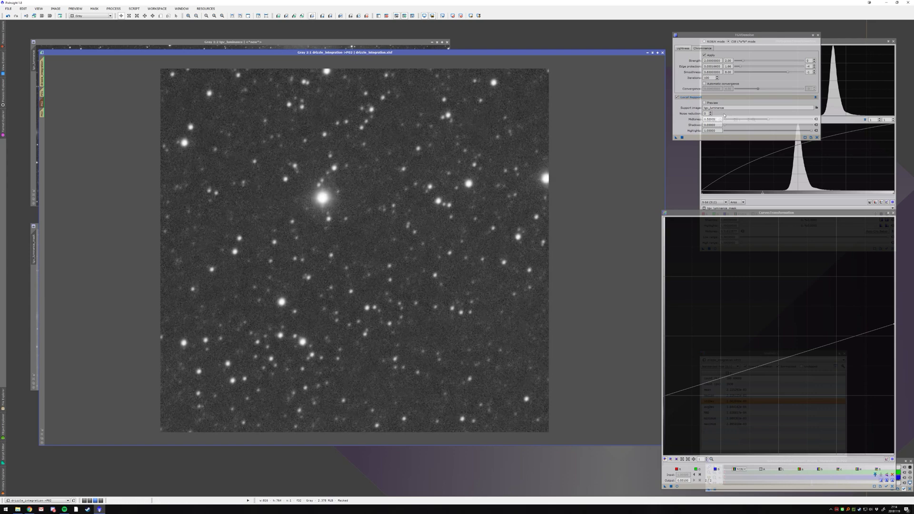
- Set the iterations to 750, reapply TGVDenoise to the star-field preview, and inspect the background and stars
{"action": "left_click_drag", "start_coordinate": [714, 78], "coordinate": [624, 62]}
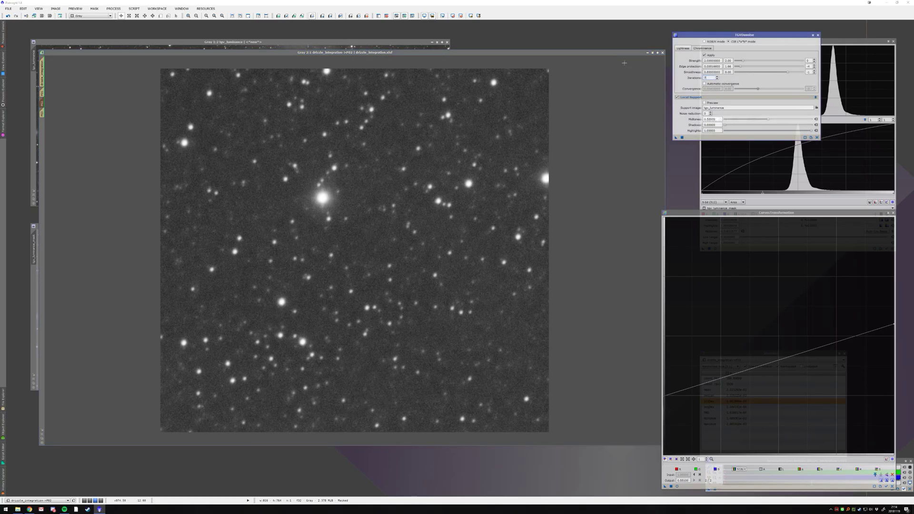
{"action": "left_click", "coordinate": [682, 137]}
{"action": "scroll", "coordinate": [555, 222], "scroll_direction": "up", "scroll_amount": 1}
{"action": "scroll", "coordinate": [555, 224], "scroll_direction": "down", "scroll_amount": 2}
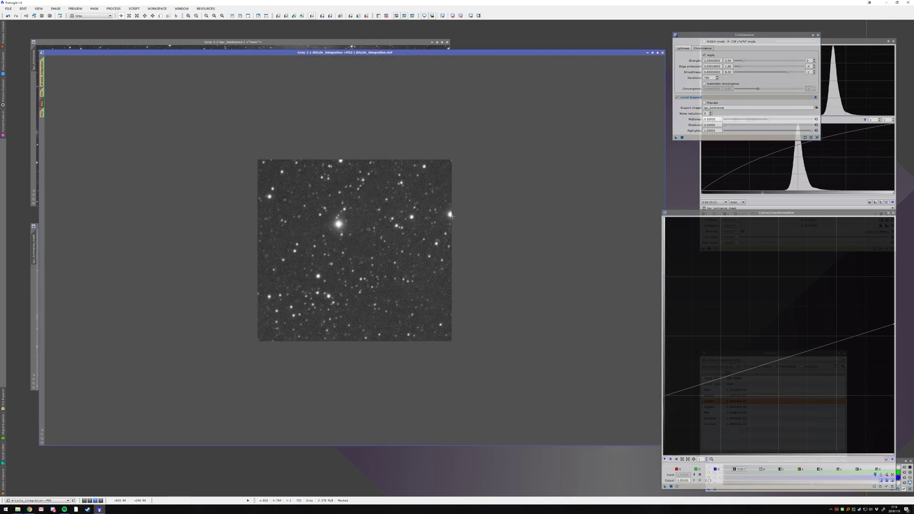
{"action": "scroll", "coordinate": [452, 216], "scroll_direction": "up", "scroll_amount": 1}
{"action": "scroll", "coordinate": [443, 256], "scroll_direction": "up", "scroll_amount": 1}
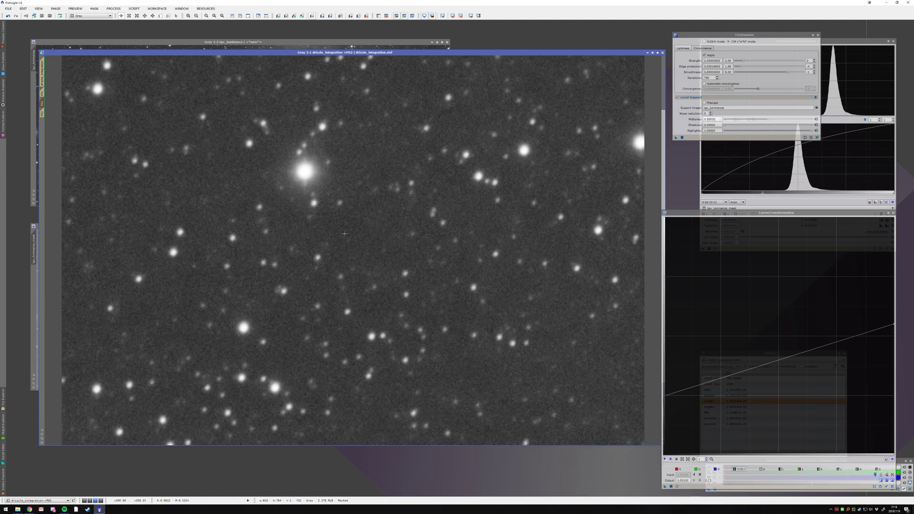
{"action": "scroll", "coordinate": [386, 177], "scroll_direction": "down", "scroll_amount": 1}
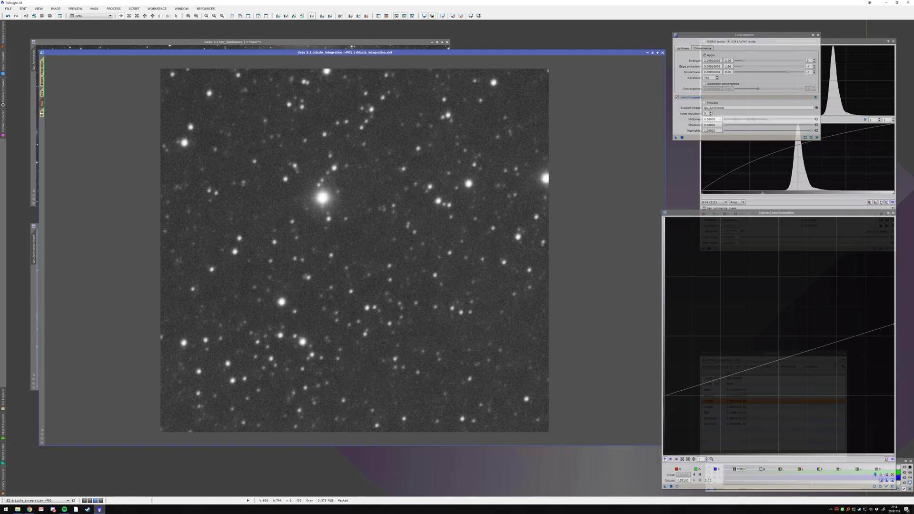
- Apply TGVDenoise with 750 iterations to the nebula preview and compare it before and after noise reduction
{"action": "left_click", "coordinate": [42, 94]}
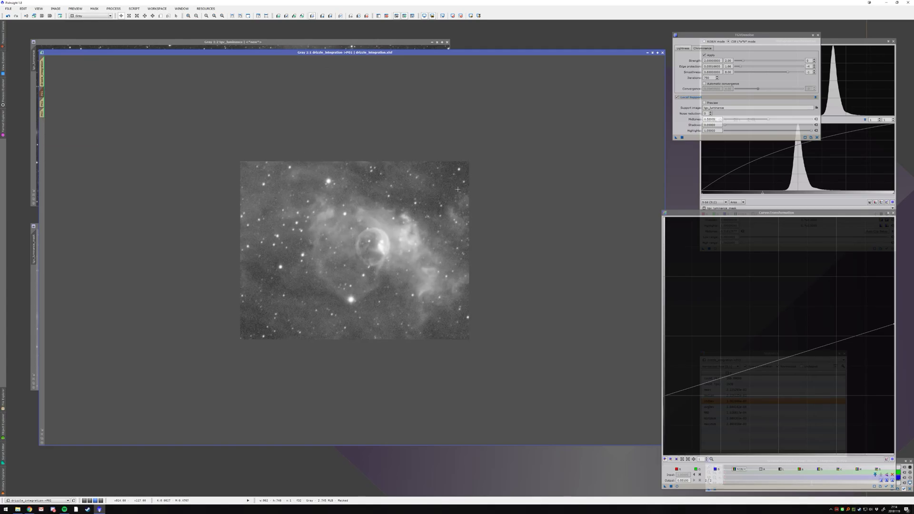
{"action": "scroll", "coordinate": [458, 190], "scroll_direction": "up", "scroll_amount": 1}
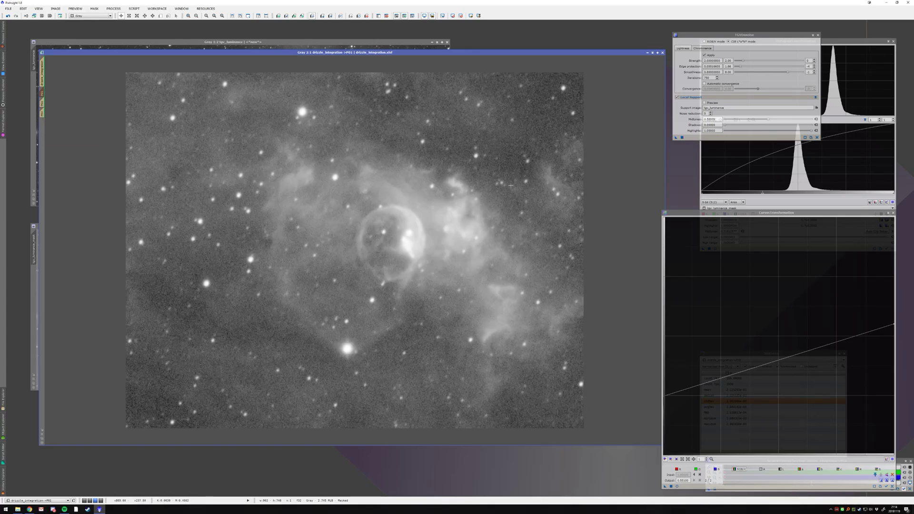
{"action": "left_click", "coordinate": [683, 137]}
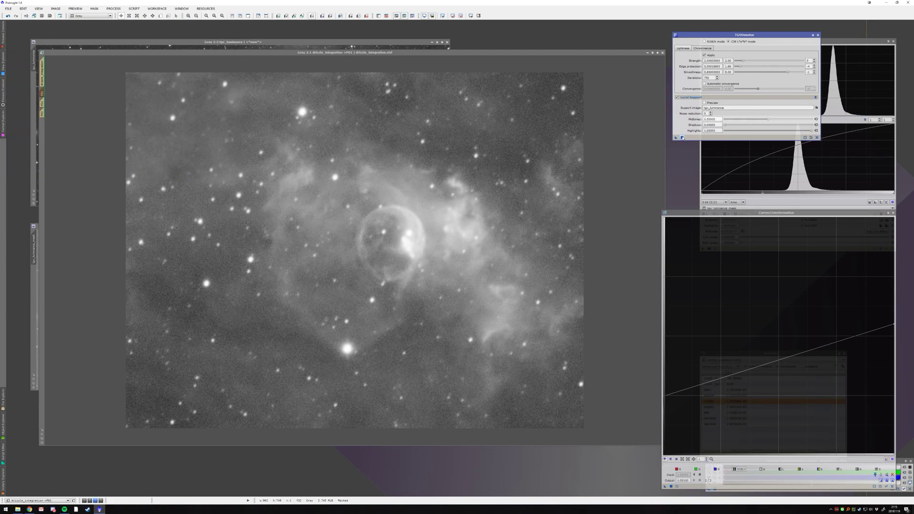
{"action": "scroll", "coordinate": [427, 246], "scroll_direction": "down", "scroll_amount": 1}
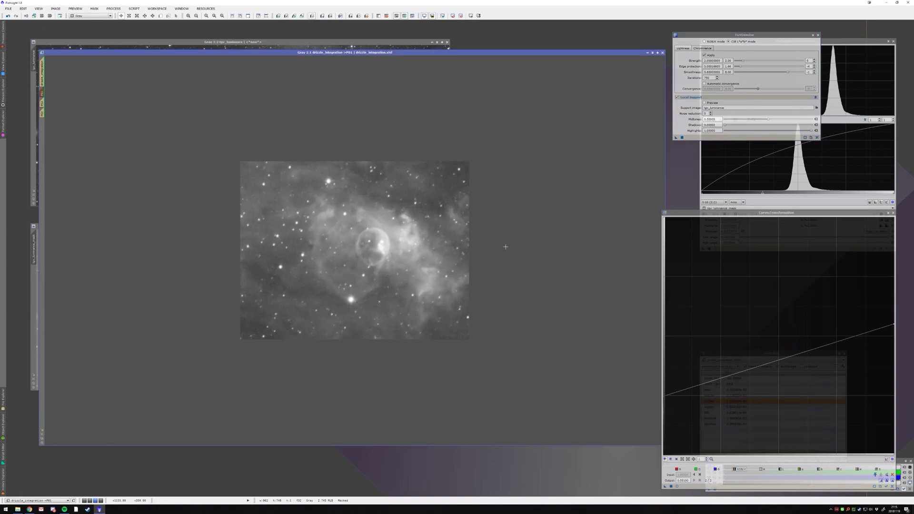
{"action": "scroll", "coordinate": [439, 249], "scroll_direction": "up", "scroll_amount": 1}
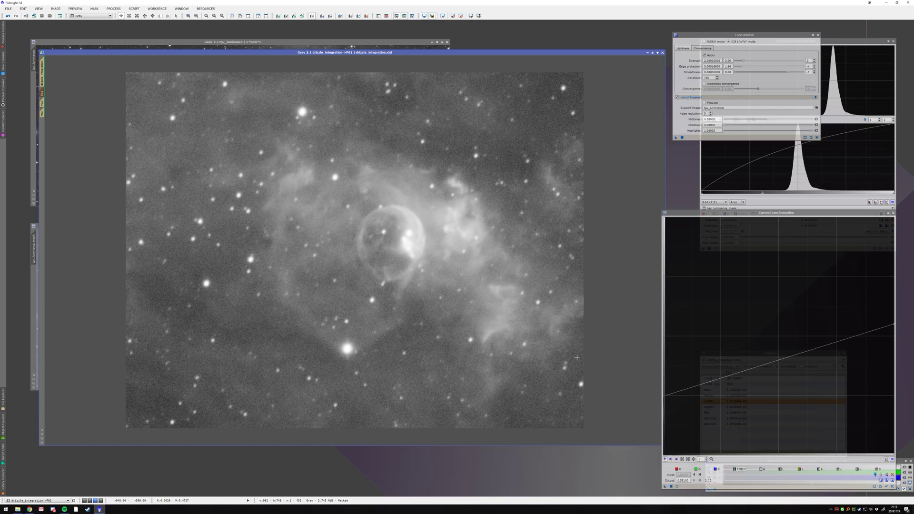
{"action": "scroll", "coordinate": [541, 331], "scroll_direction": "up", "scroll_amount": 1}
{"action": "scroll", "coordinate": [533, 328], "scroll_direction": "down", "scroll_amount": 1}
{"action": "key", "text": "ctrl+shift+z"}
{"action": "scroll", "coordinate": [481, 298], "scroll_direction": "down", "scroll_amount": 1}
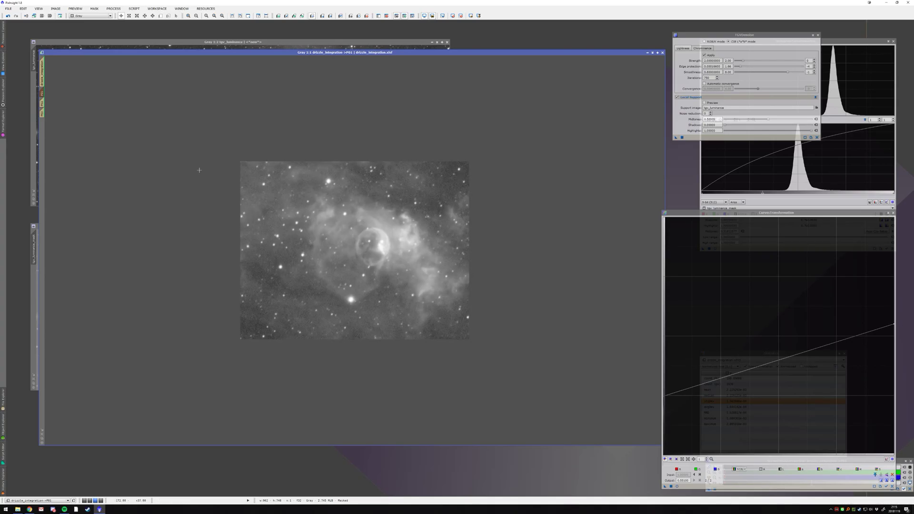
- Recheck the star-field preview, return to the main drizzle_integration view, and apply TGVDenoise to the full image
{"action": "left_click", "coordinate": [42, 104]}
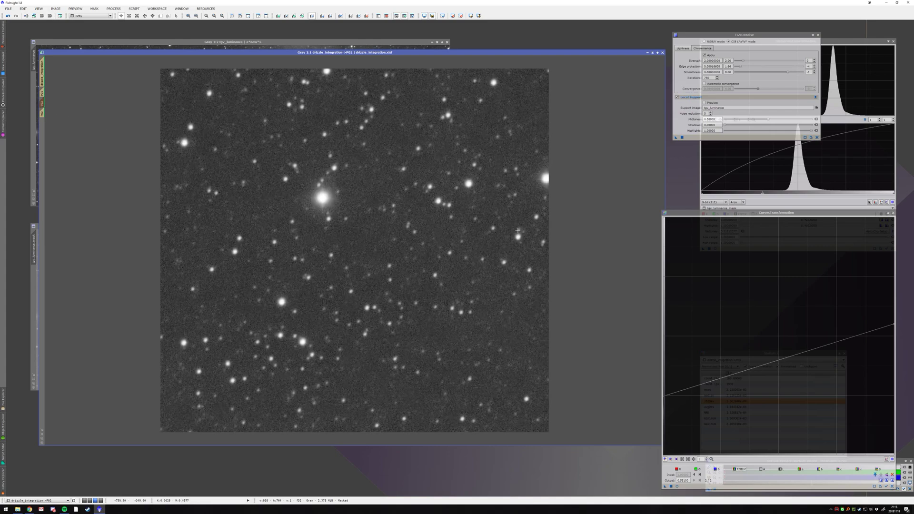
{"action": "scroll", "coordinate": [518, 230], "scroll_direction": "down", "scroll_amount": 1}
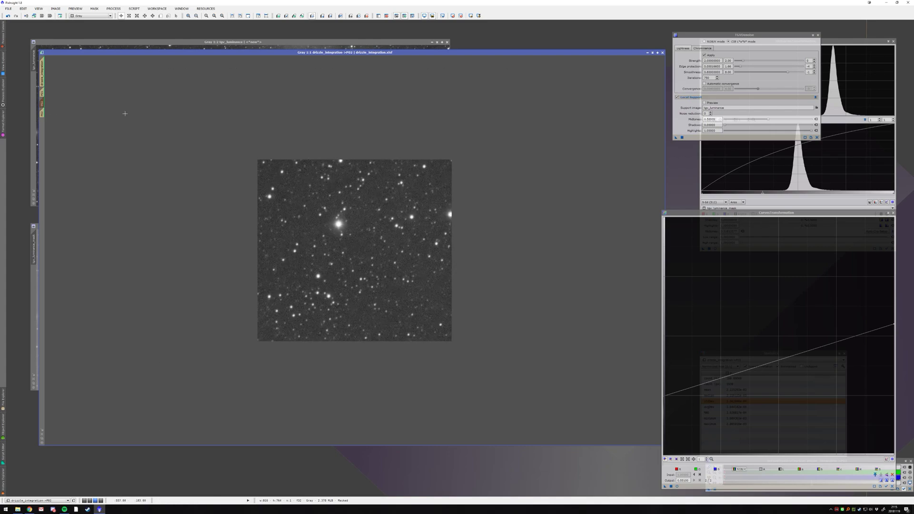
{"action": "left_click", "coordinate": [42, 76]}
{"action": "scroll", "coordinate": [399, 224], "scroll_direction": "down", "scroll_amount": 1}
{"action": "scroll", "coordinate": [399, 224], "scroll_direction": "up", "scroll_amount": 1}
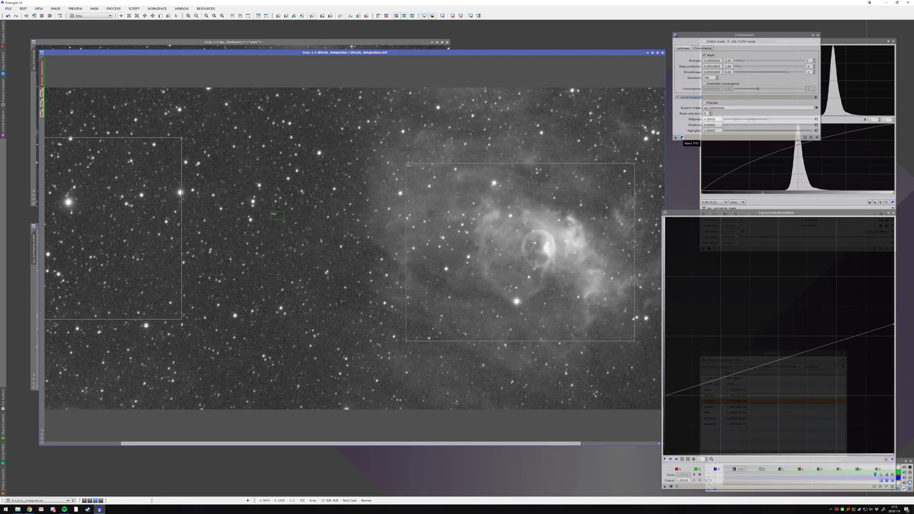
{"action": "left_click", "coordinate": [682, 137]}
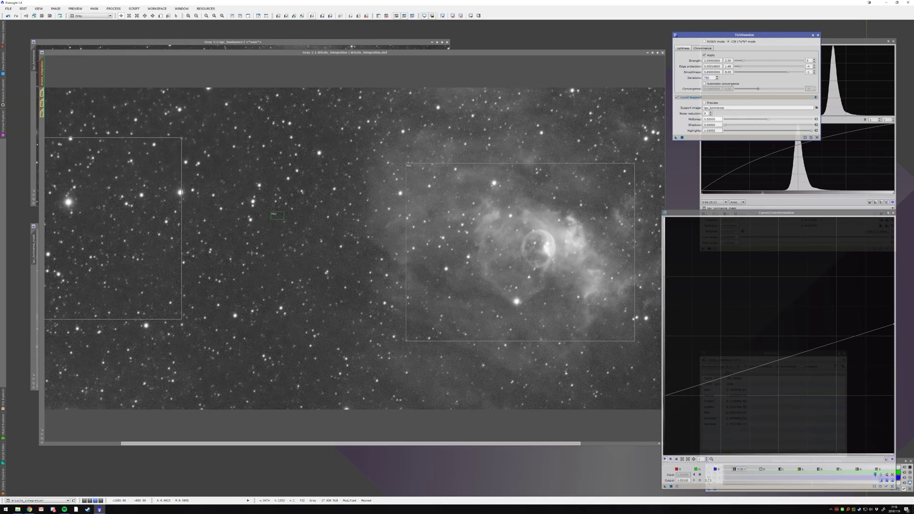
- Inspect the star field and nebula of drizzle_integration, toggling the TGVDenoise result to compare before and after
{"action": "left_click_drag", "start_coordinate": [329, 230], "coordinate": [434, 230]}
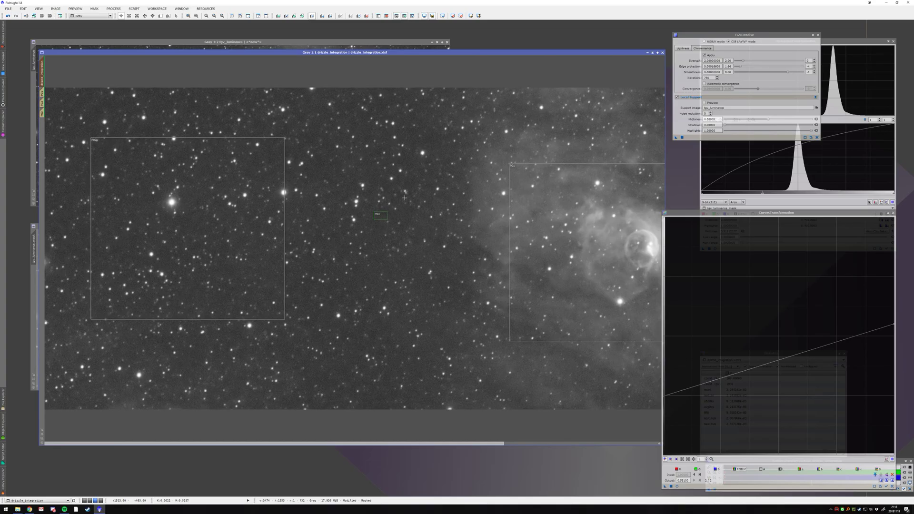
{"action": "mouse_move", "coordinate": [483, 195]}
{"action": "left_mouse_down"}
{"action": "mouse_move", "coordinate": [341, 188]}
{"action": "mouse_move", "coordinate": [484, 187]}
{"action": "left_mouse_up"}
{"action": "scroll", "coordinate": [299, 187], "scroll_direction": "down", "scroll_amount": 1}
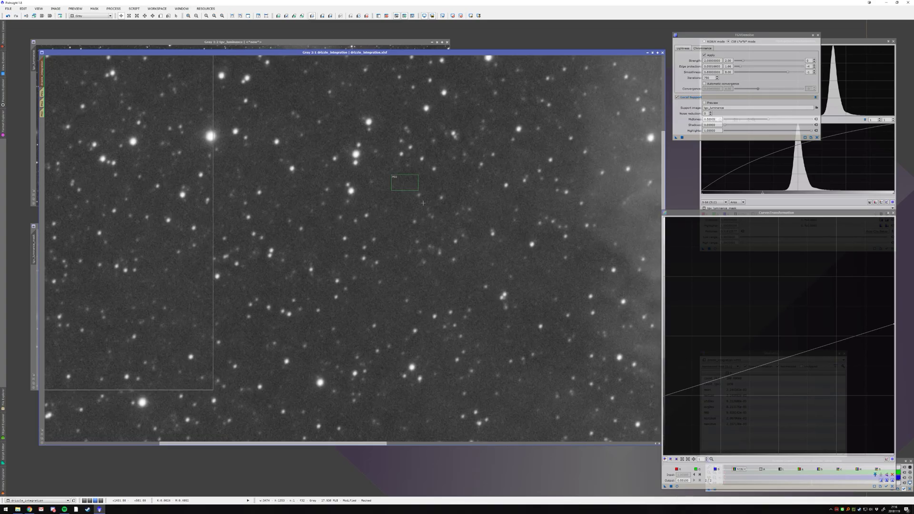
{"action": "scroll", "coordinate": [427, 204], "scroll_direction": "down", "scroll_amount": 1}
{"action": "scroll", "coordinate": [425, 212], "scroll_direction": "up", "scroll_amount": 1}
{"action": "key", "text": "ctrl+z"}
{"action": "scroll", "coordinate": [442, 231], "scroll_direction": "down", "scroll_amount": 1}
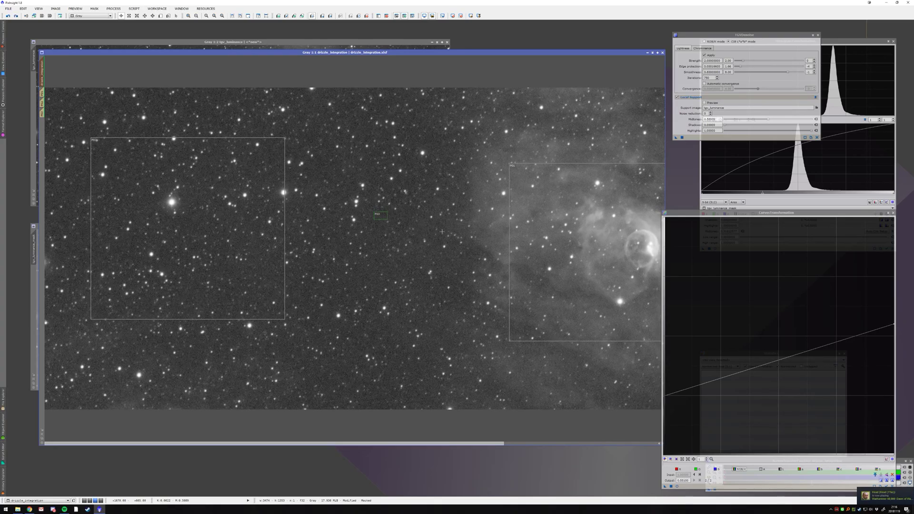
{"action": "left_click_drag", "start_coordinate": [442, 232], "coordinate": [239, 238]}
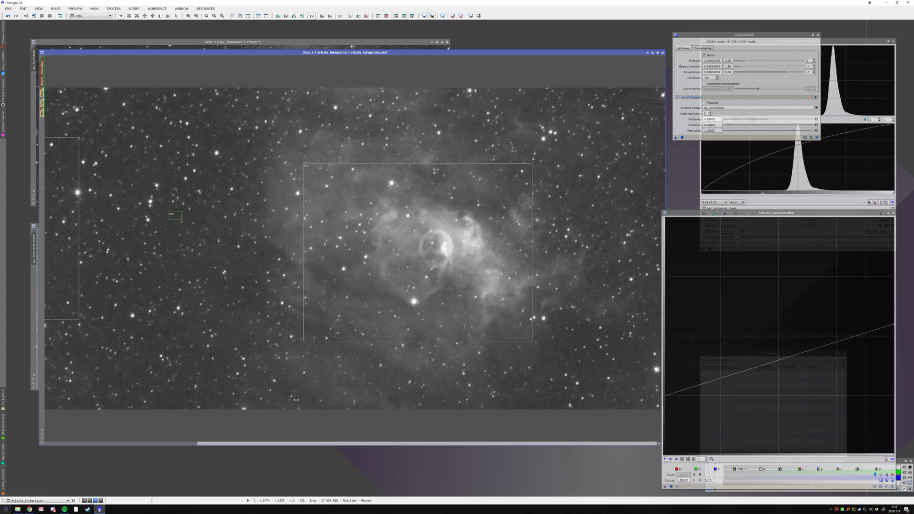
- Load the process icons from processing.xpsm in File Explorer's PixInsight folder and open the saved MultiscaleMedianTransform denoise instance
{"action": "left_click", "coordinate": [17, 510]}
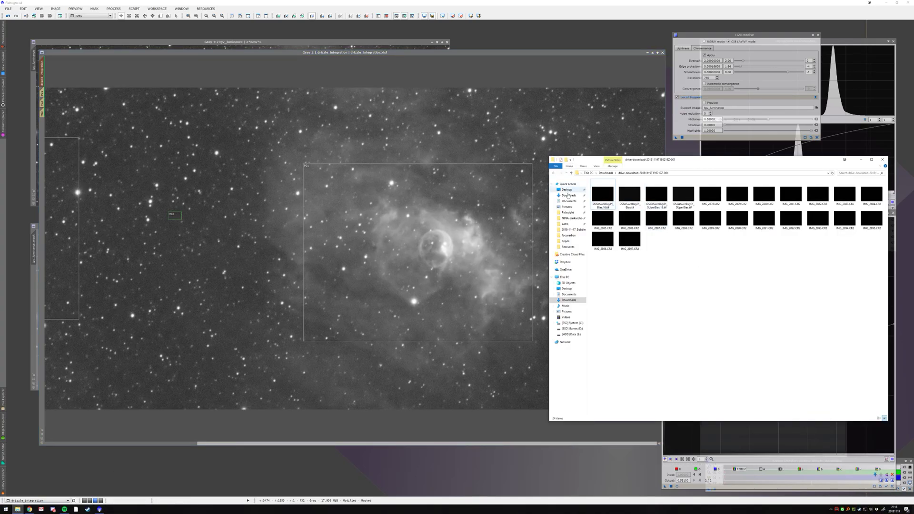
{"action": "left_click", "coordinate": [570, 214]}
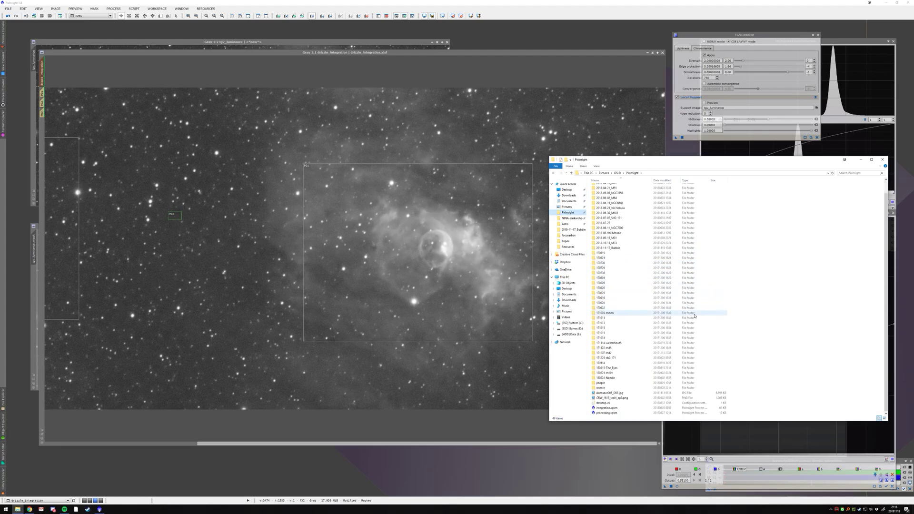
{"action": "double_click", "coordinate": [620, 415]}
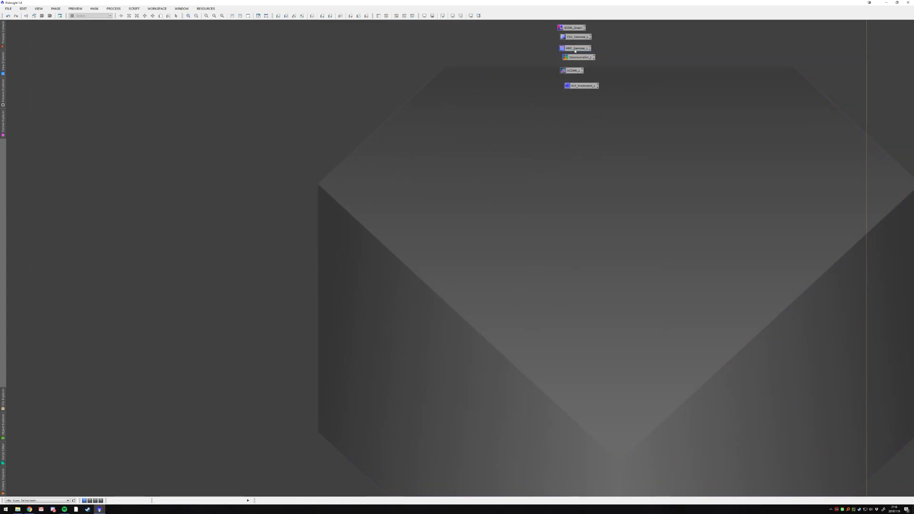
{"action": "double_click", "coordinate": [575, 49]}
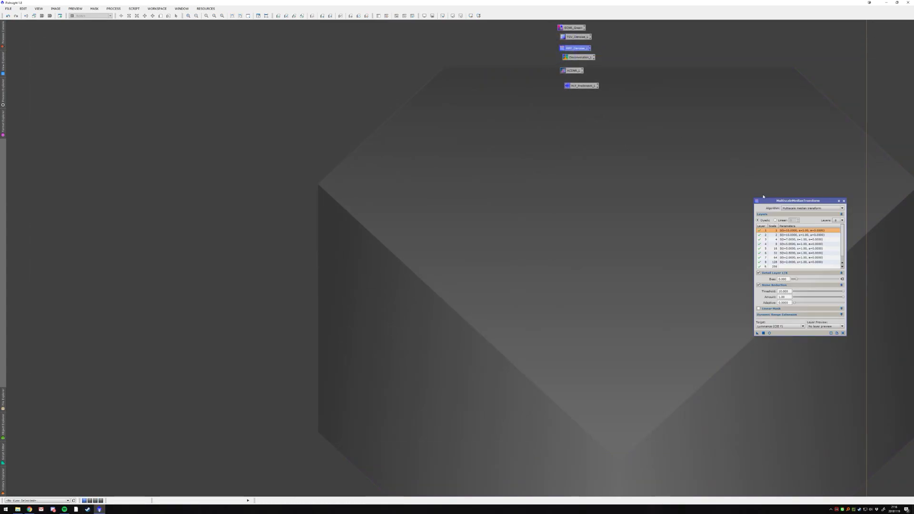
- Send the MultiscaleMedianTransform window to the third workspace, switch there, reposition the window, and select layer 2
{"action": "right_click", "coordinate": [790, 201]}
{"action": "mouse_move", "coordinate": [816, 203]}
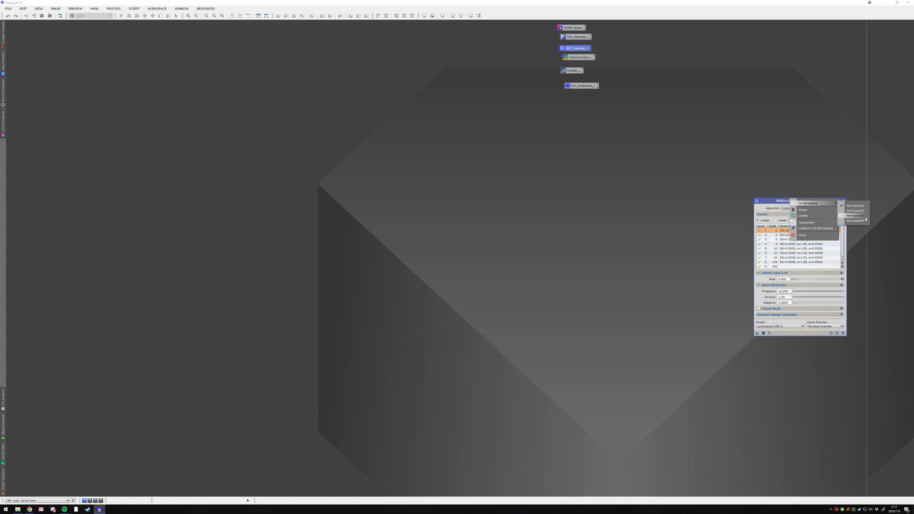
{"action": "left_click", "coordinate": [854, 218]}
{"action": "left_click", "coordinate": [95, 501]}
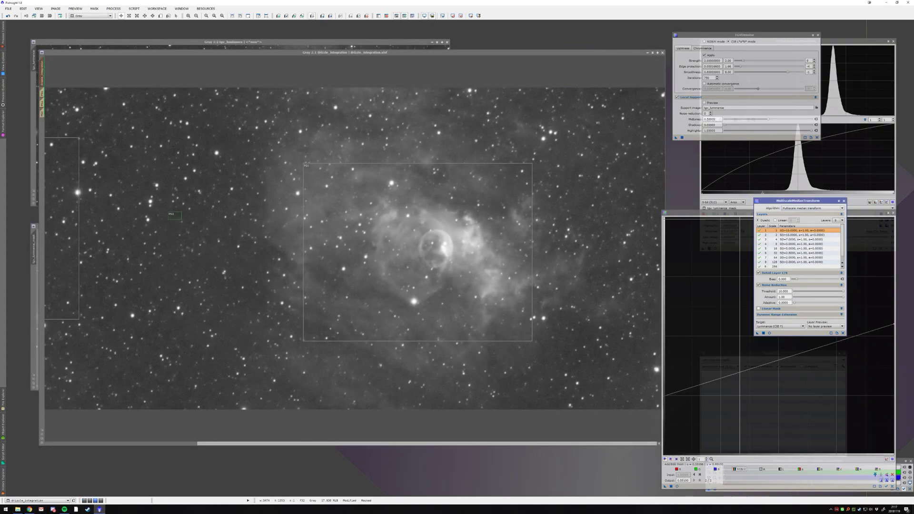
{"action": "left_click_drag", "start_coordinate": [800, 201], "coordinate": [826, 172]}
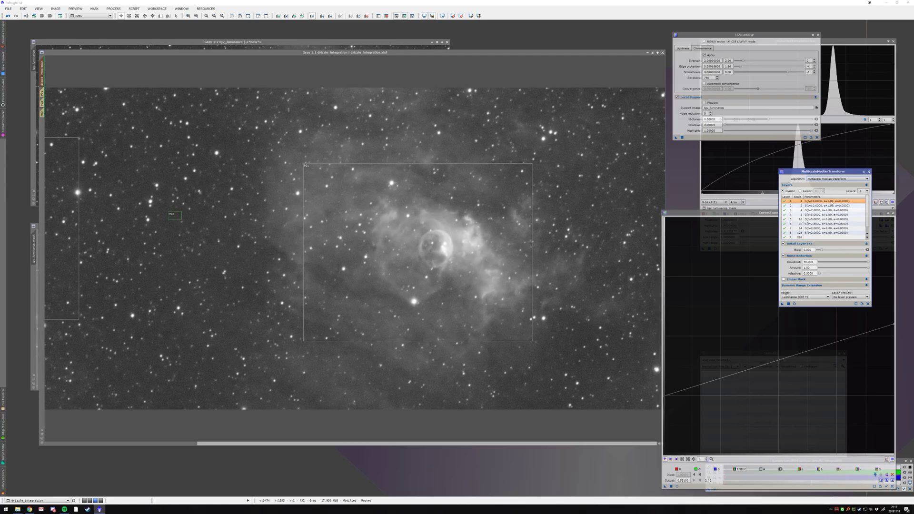
{"action": "left_click", "coordinate": [826, 206]}
- Duplicate the tgv_luminance image and rename the copy mmt_luminance_mask
{"action": "left_click", "coordinate": [246, 46]}
{"action": "right_click", "coordinate": [174, 89]}
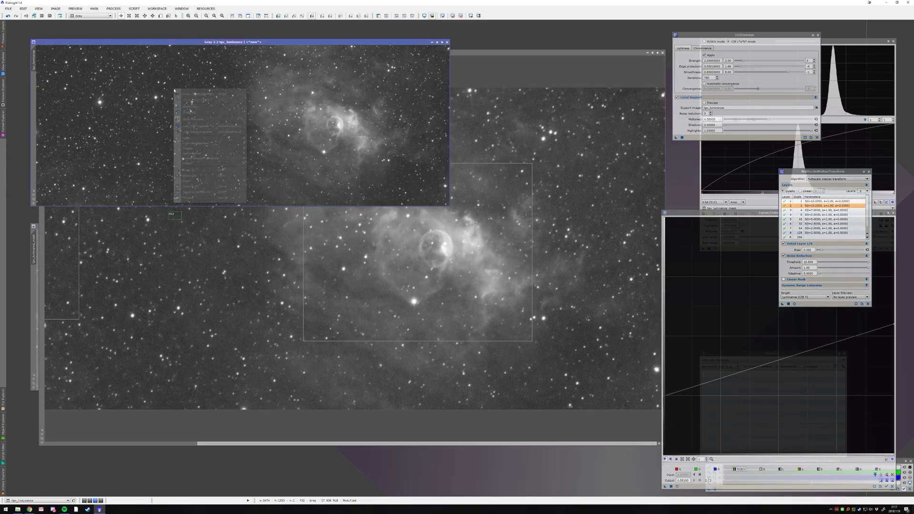
{"action": "right_click", "coordinate": [148, 89]}
{"action": "left_click", "coordinate": [157, 111]}
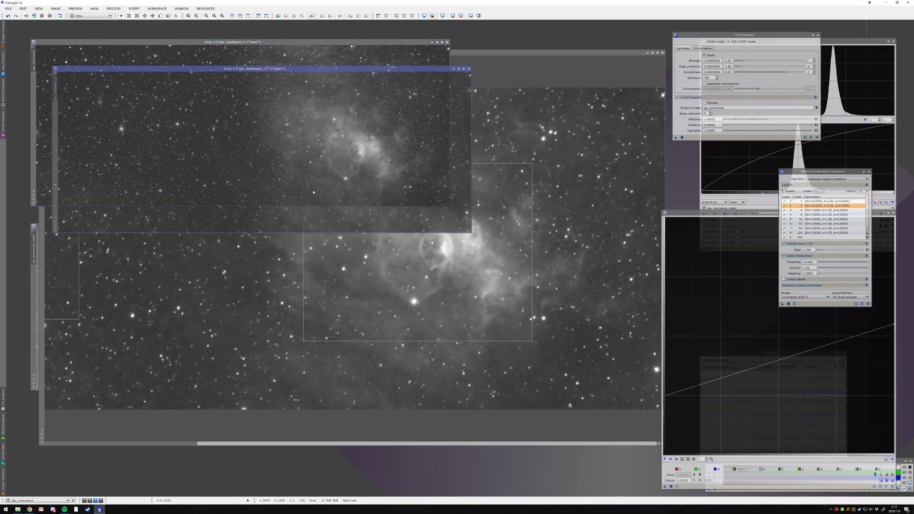
{"action": "double_click", "coordinate": [57, 94]}
{"action": "type", "text": "mmt_luminan"}
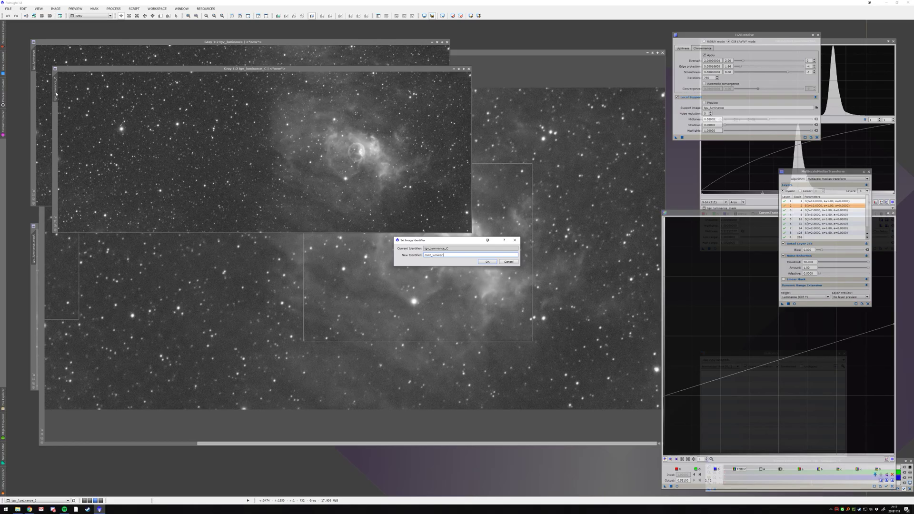
{"action": "type", "text": "ce_mask"}
{"action": "key", "text": "Return"}
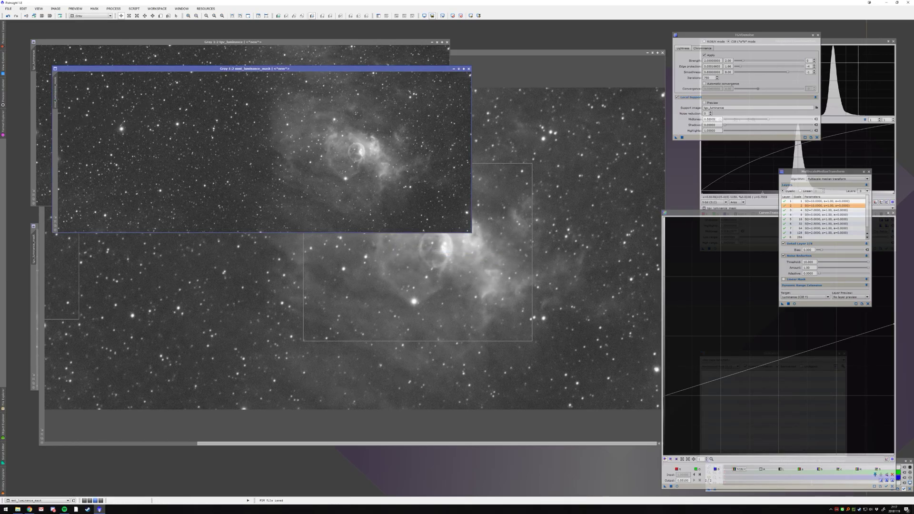
- Bring HistogramTransformation forward, reset its parameters, and select mmt_luminance_mask as its view
{"action": "left_click", "coordinate": [854, 44]}
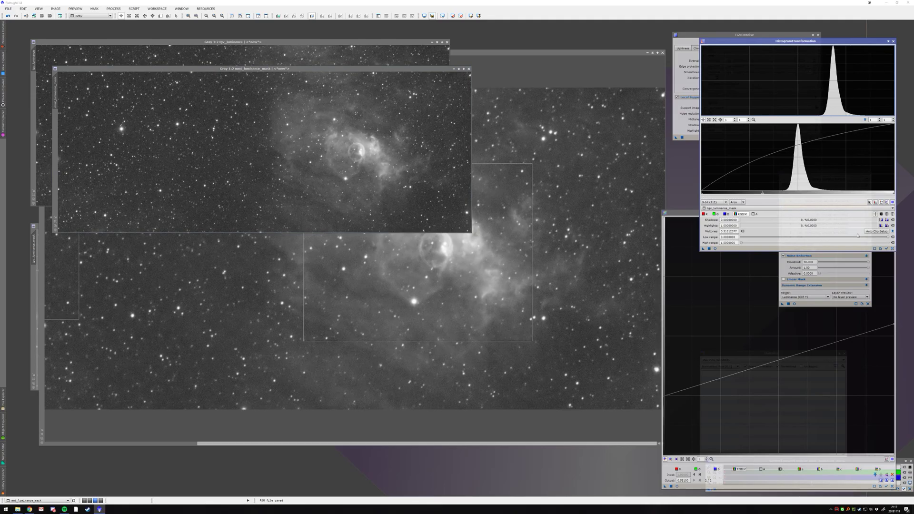
{"action": "left_click", "coordinate": [888, 248]}
{"action": "left_click", "coordinate": [743, 208]}
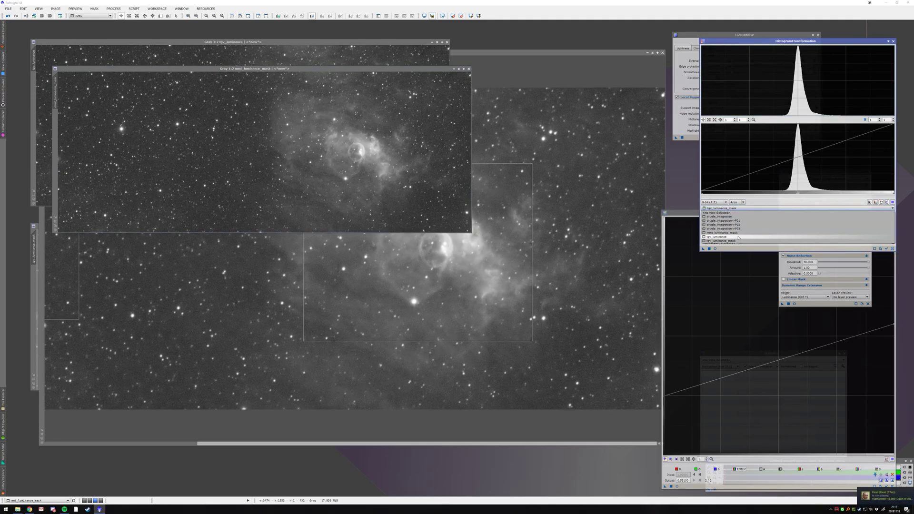
{"action": "left_click", "coordinate": [724, 232]}
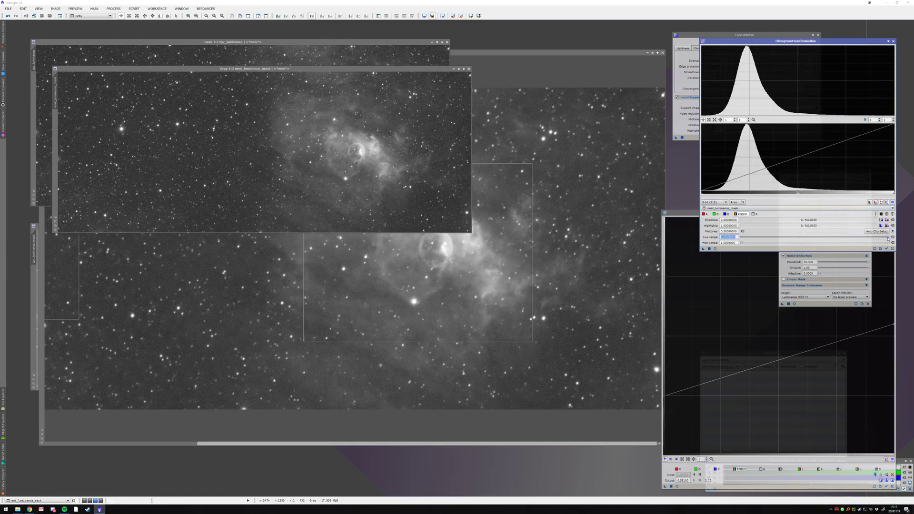
- Stretch mmt_luminance_mask with a low range of -0.5 and midtones of about 0.12, and move its window clear of the main image
{"action": "left_click_drag", "start_coordinate": [889, 238], "coordinate": [881, 239]}
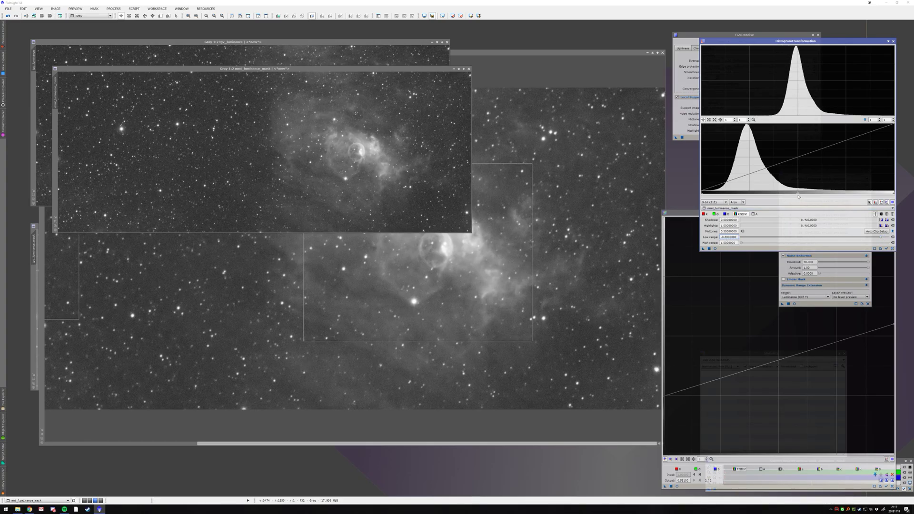
{"action": "left_click_drag", "start_coordinate": [799, 193], "coordinate": [725, 195]}
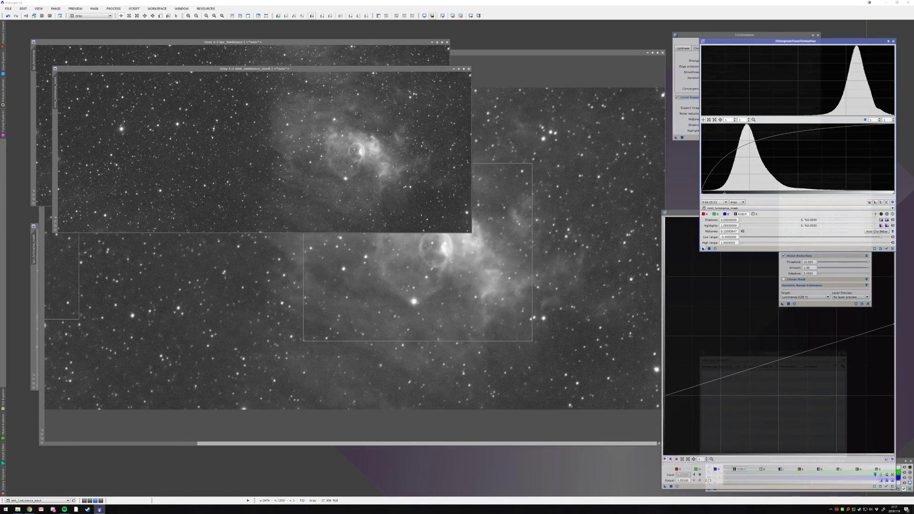
{"action": "left_click_drag", "start_coordinate": [703, 249], "coordinate": [376, 163]}
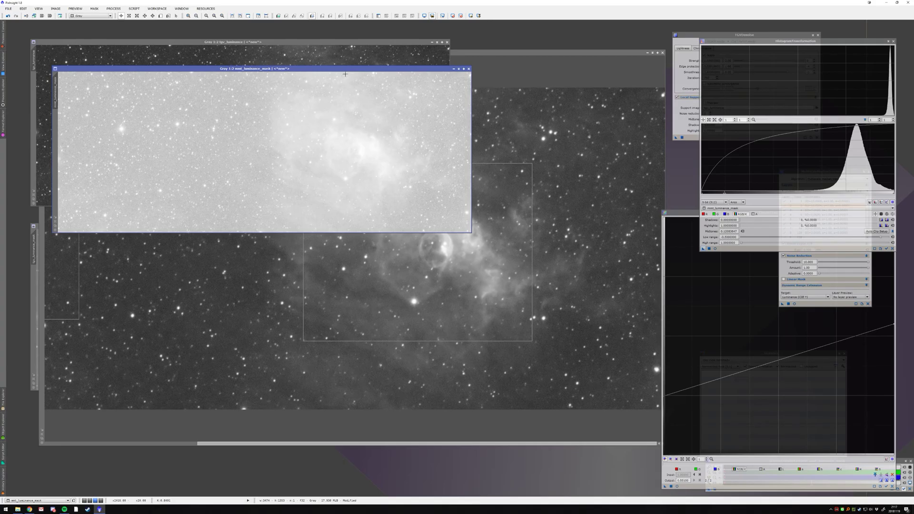
{"action": "left_click_drag", "start_coordinate": [344, 69], "coordinate": [304, 103]}
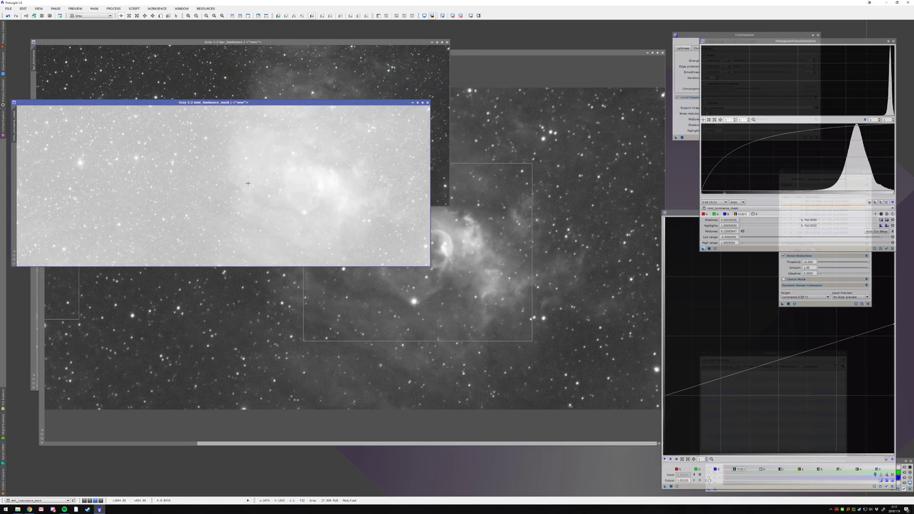
- Remove the current mask from drizzle_integration and assign mmt_luminance_mask in its place
{"action": "right_click", "coordinate": [507, 150]}
{"action": "mouse_move", "coordinate": [548, 199]}
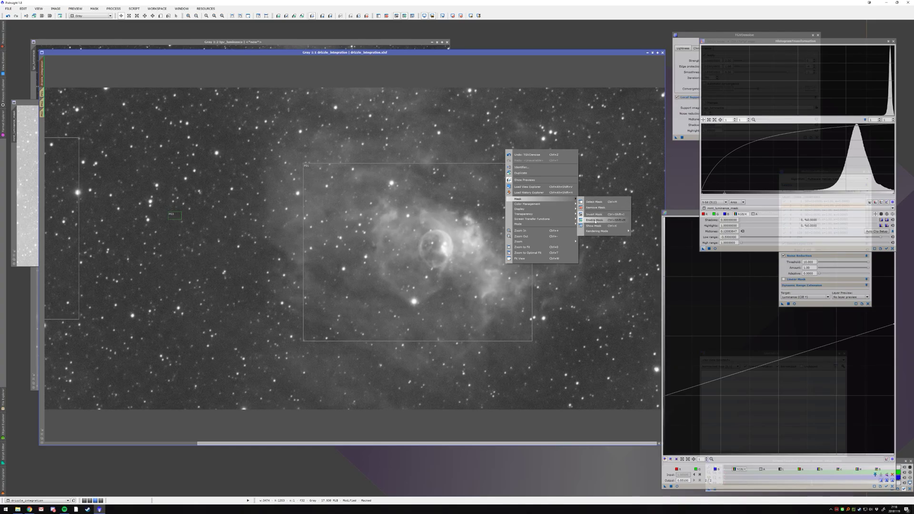
{"action": "left_click", "coordinate": [595, 207]}
{"action": "right_click", "coordinate": [393, 160]}
{"action": "mouse_move", "coordinate": [450, 208]}
{"action": "left_click", "coordinate": [481, 211]}
{"action": "left_click", "coordinate": [476, 253]}
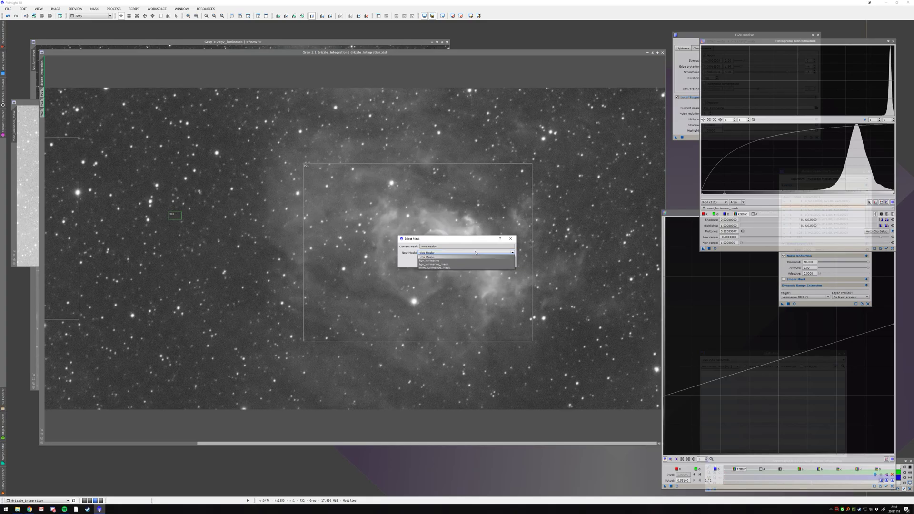
{"action": "left_click", "coordinate": [434, 268]}
{"action": "left_click", "coordinate": [483, 263]}
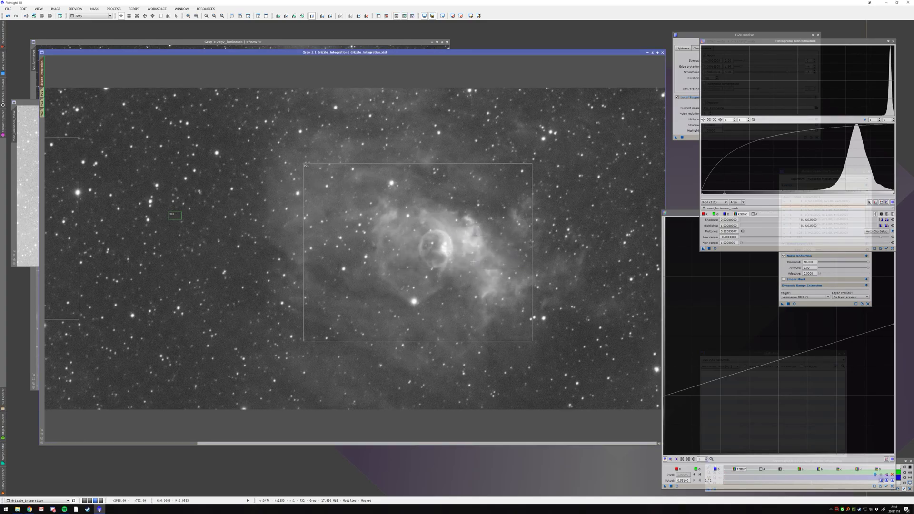
- Check the mask's coverage over the whole drizzle_integration image and hide the red mask overlay
{"action": "scroll", "coordinate": [419, 270], "scroll_direction": "down", "scroll_amount": 1}
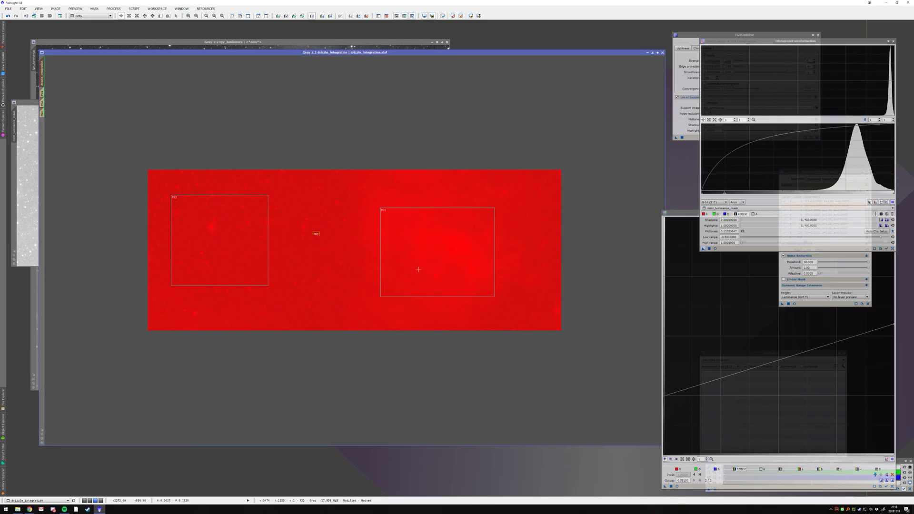
{"action": "key", "text": "ctrl+k"}
{"action": "scroll", "coordinate": [466, 243], "scroll_direction": "up", "scroll_amount": 1}
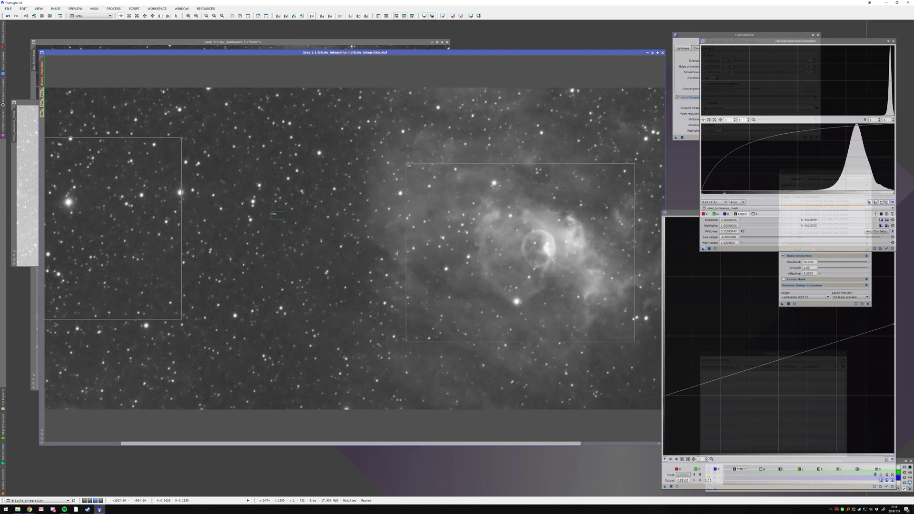
- Move the MultiscaleMedianTransform window beside the image and set its target to Luminance (CIE Y)
{"action": "left_click", "coordinate": [830, 294]}
{"action": "left_click_drag", "start_coordinate": [815, 173], "coordinate": [681, 133]}
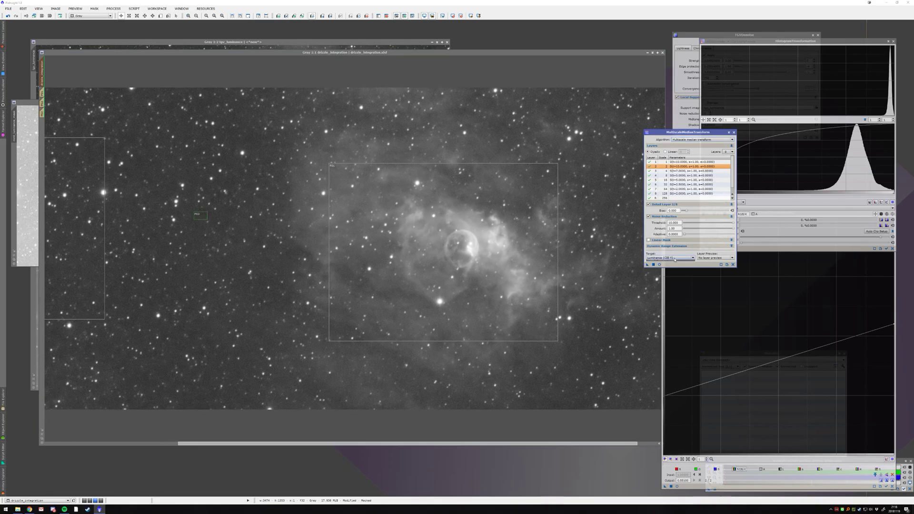
{"action": "left_click", "coordinate": [669, 258]}
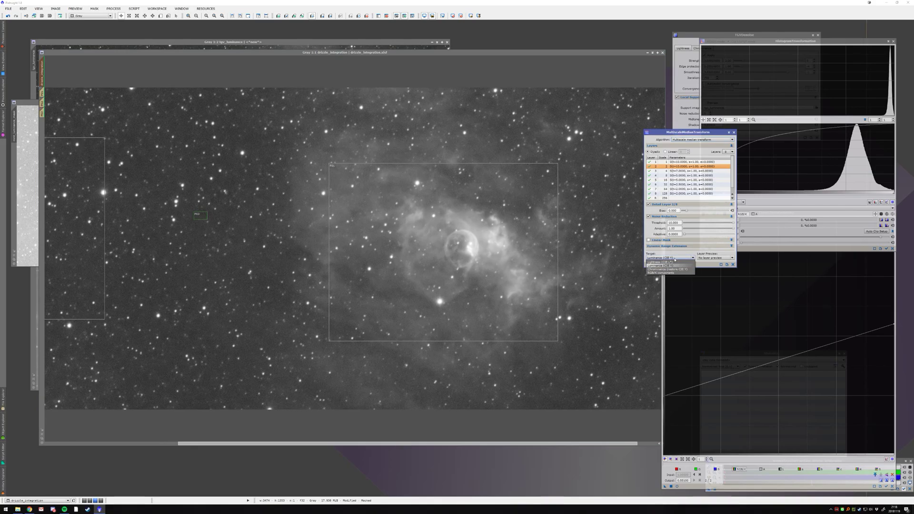
{"action": "left_click", "coordinate": [664, 266]}
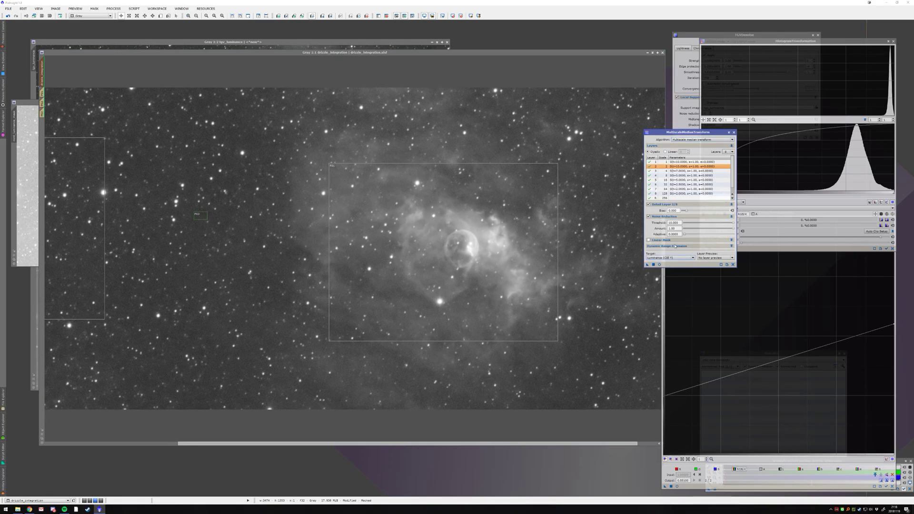
- Review the noise reduction settings of layers 8, 1, 3 and 6, and shift the MultiscaleMedianTransform window off the image
{"action": "left_click", "coordinate": [704, 193]}
{"action": "left_click", "coordinate": [702, 162]}
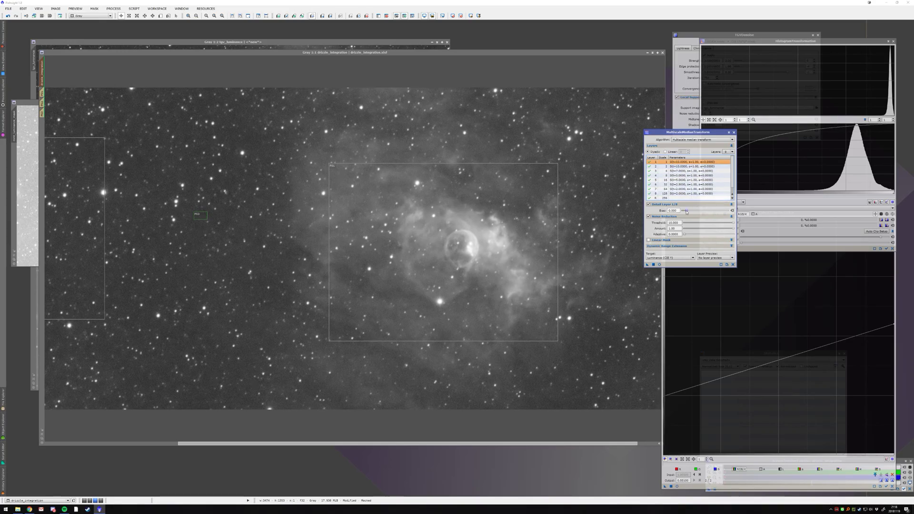
{"action": "left_click", "coordinate": [691, 194]}
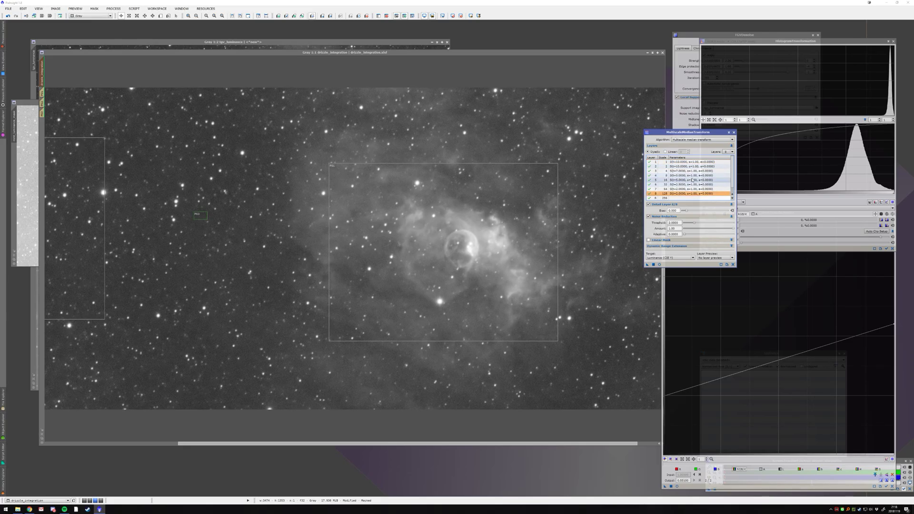
{"action": "left_click", "coordinate": [691, 171]}
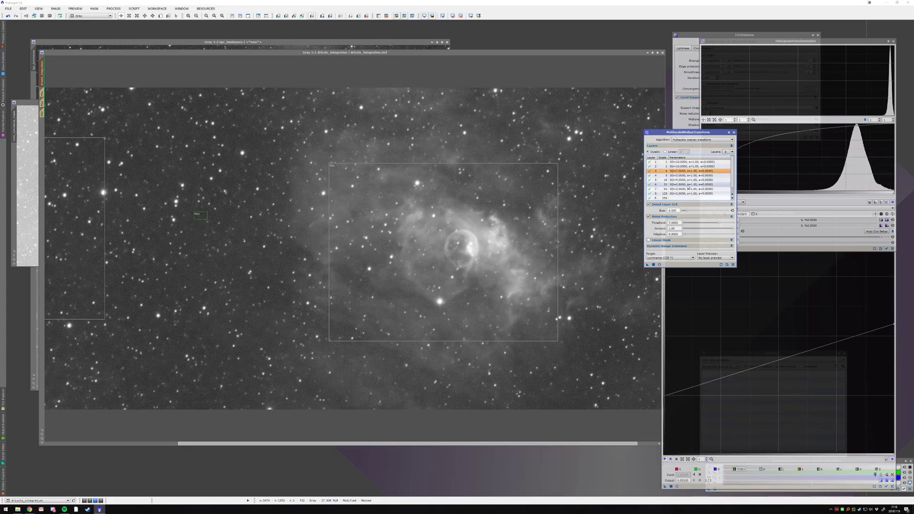
{"action": "left_click", "coordinate": [689, 185]}
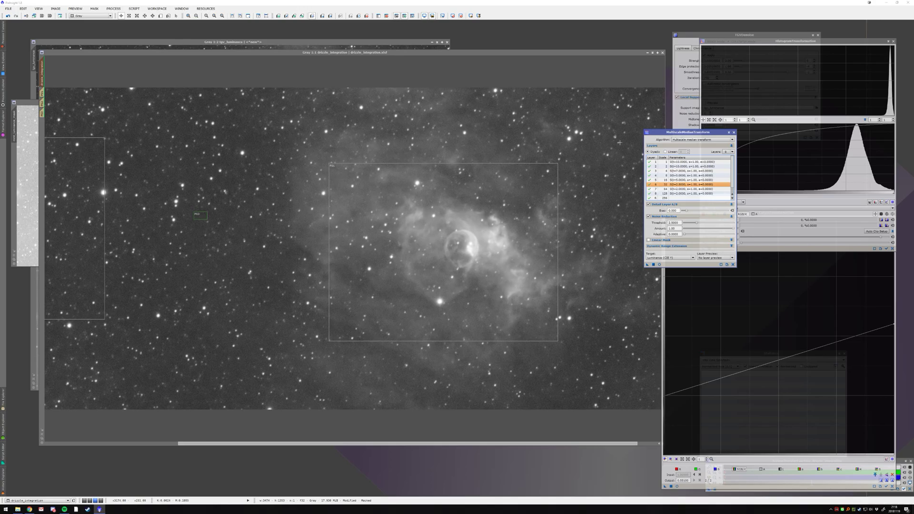
{"action": "left_click_drag", "start_coordinate": [691, 132], "coordinate": [729, 111]}
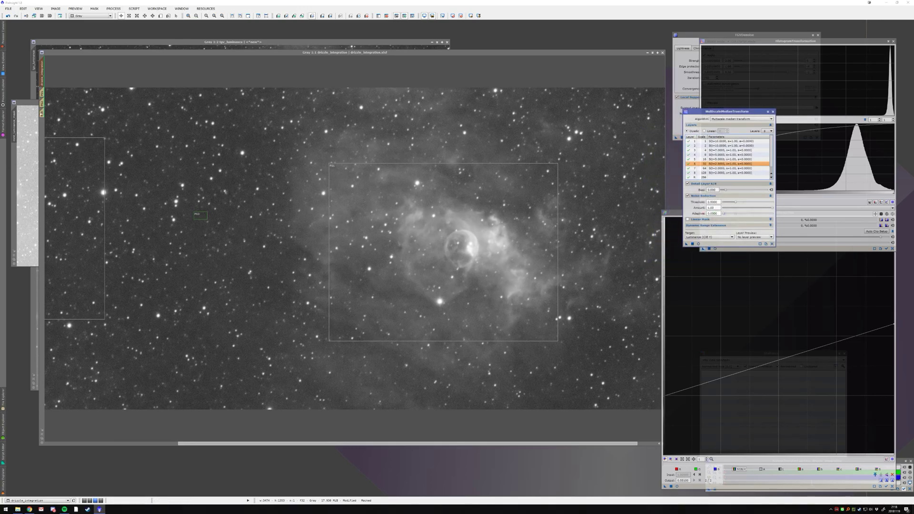
- Apply MultiscaleMedianTransform to preview PV02 and inspect the noise in its star field
{"action": "left_click", "coordinate": [41, 103]}
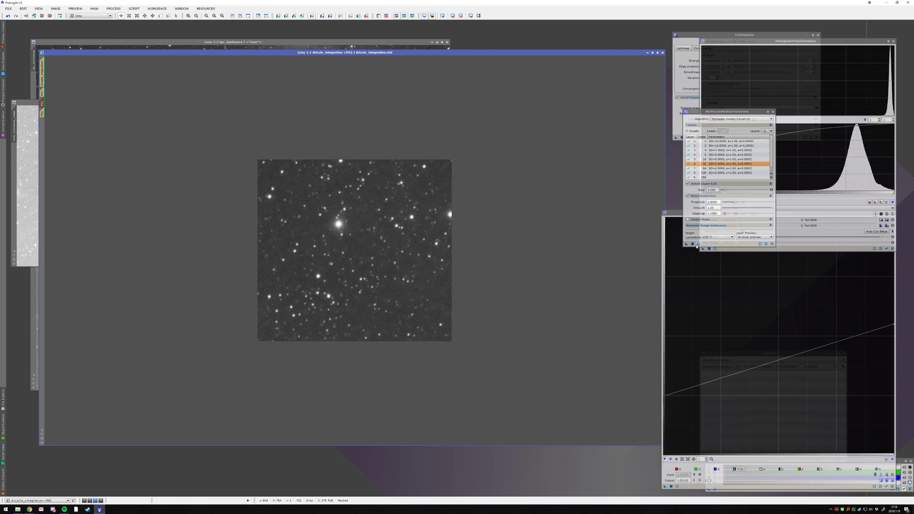
{"action": "left_click", "coordinate": [692, 244]}
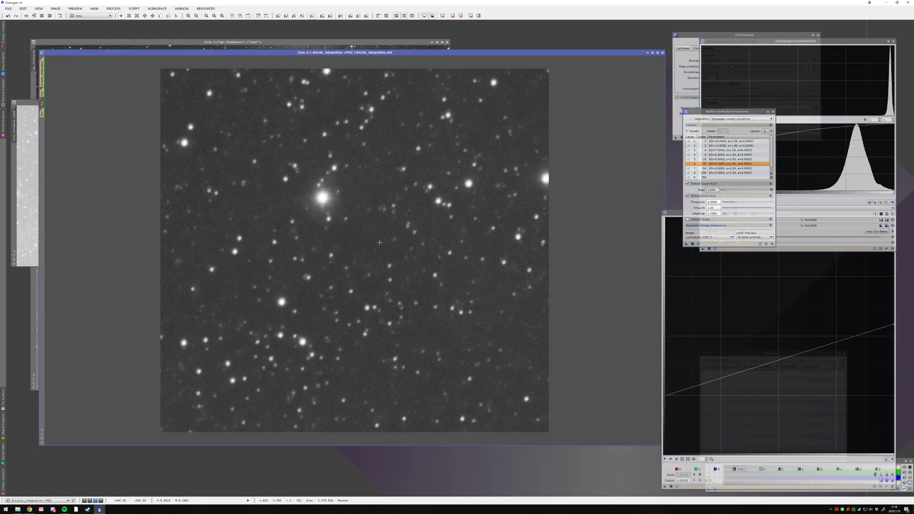
{"action": "scroll", "coordinate": [470, 251], "scroll_direction": "down", "scroll_amount": 1}
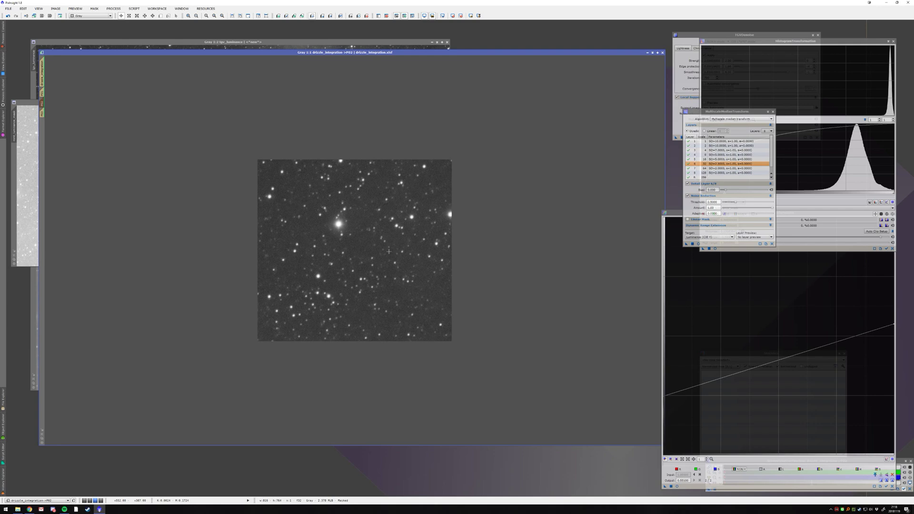
{"action": "scroll", "coordinate": [389, 251], "scroll_direction": "up", "scroll_amount": 1}
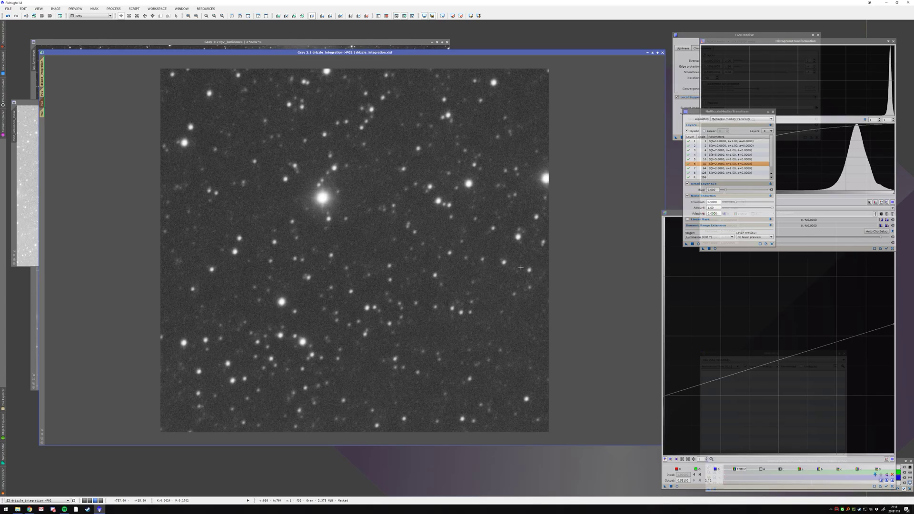
{"action": "scroll", "coordinate": [521, 267], "scroll_direction": "down", "scroll_amount": 1}
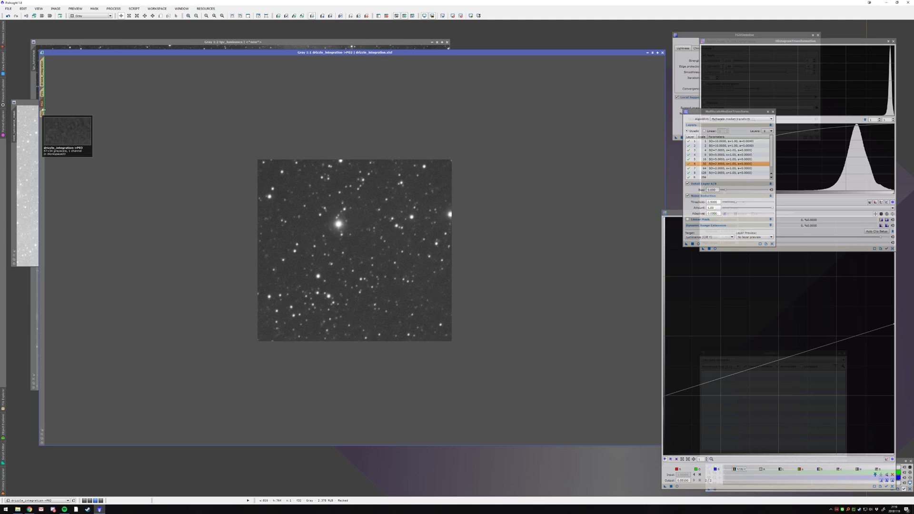
- Apply MultiscaleMedianTransform to preview PV01 and inspect the nebula's detail
{"action": "left_click", "coordinate": [42, 94]}
{"action": "left_click", "coordinate": [692, 244]}
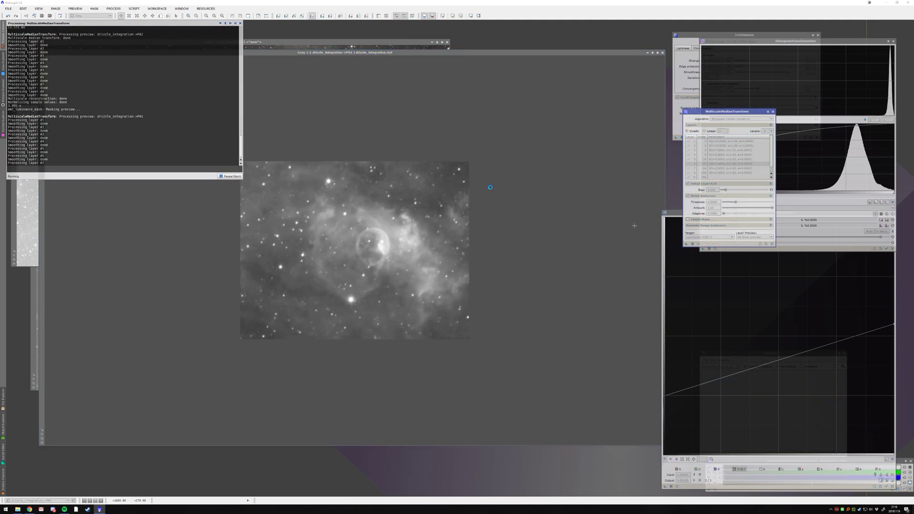
{"action": "scroll", "coordinate": [453, 221], "scroll_direction": "up", "scroll_amount": 1}
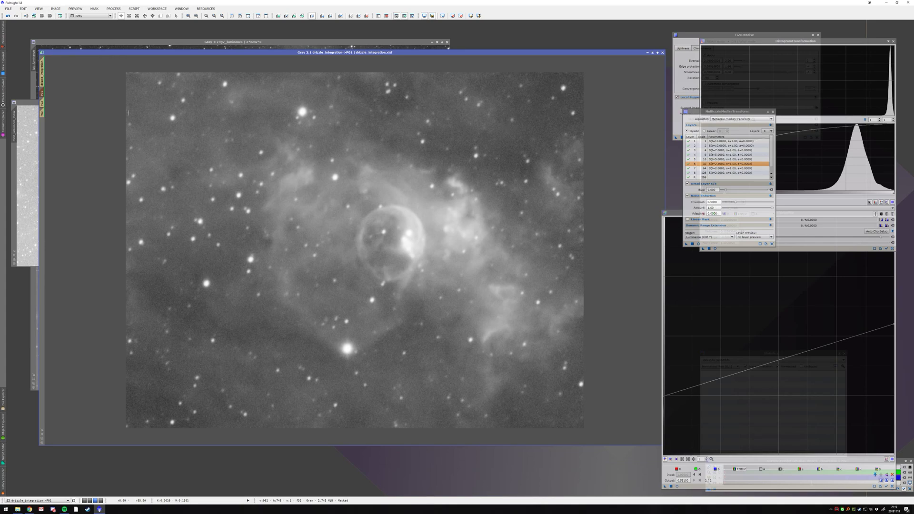
- Apply MultiscaleMedianTransform to the full drizzle_integration image and inspect the nebula and star field
{"action": "left_click", "coordinate": [42, 73]}
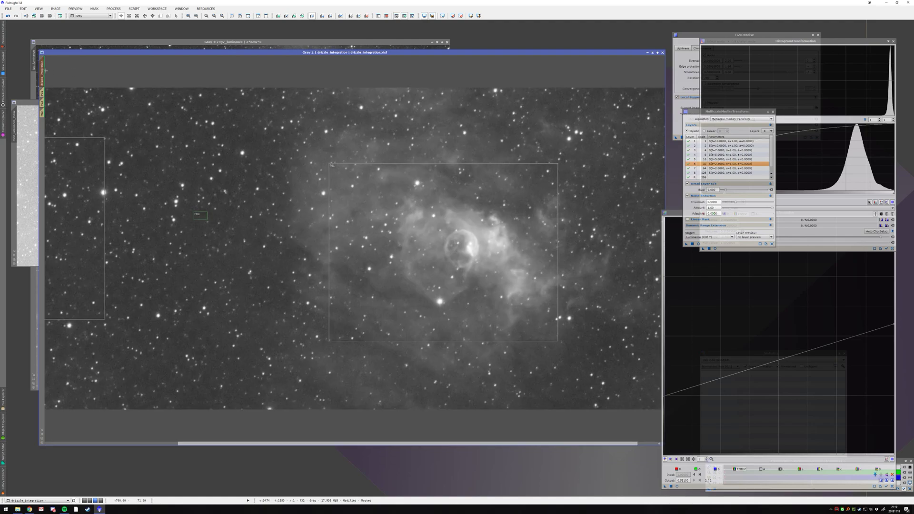
{"action": "scroll", "coordinate": [474, 273], "scroll_direction": "down", "scroll_amount": 1}
{"action": "scroll", "coordinate": [468, 273], "scroll_direction": "up", "scroll_amount": 1}
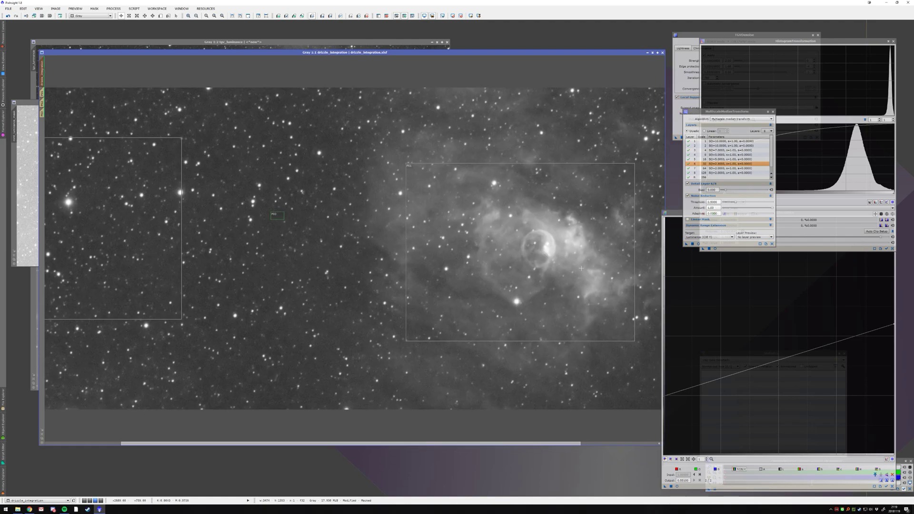
{"action": "left_click_drag", "start_coordinate": [468, 273], "coordinate": [571, 270]}
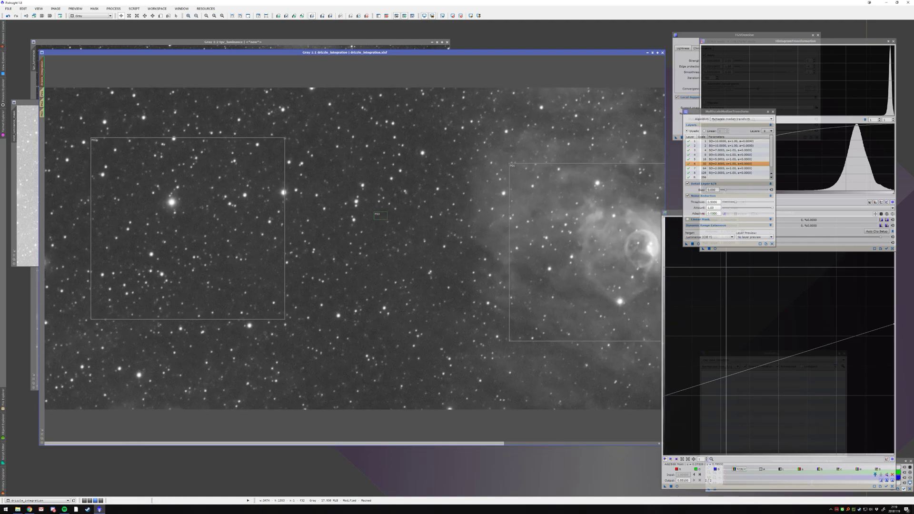
{"action": "left_click", "coordinate": [693, 245]}
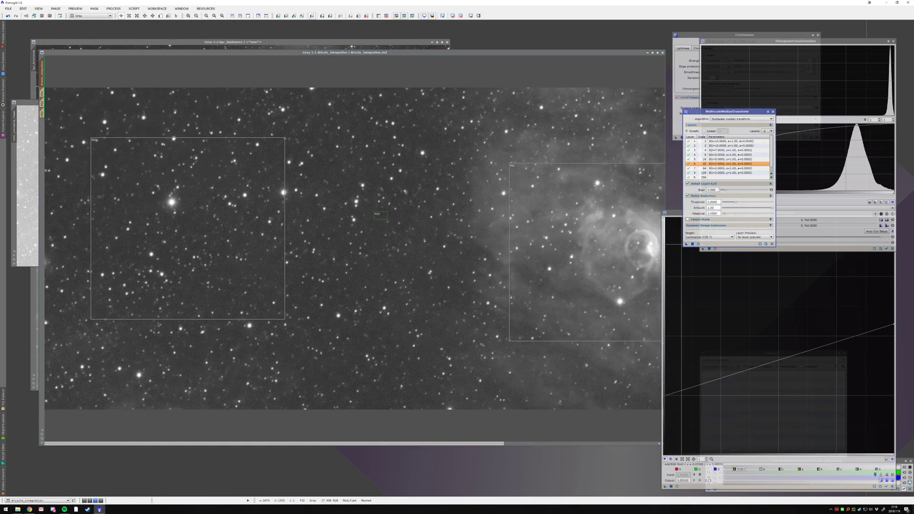
{"action": "left_click_drag", "start_coordinate": [485, 236], "coordinate": [232, 230]}
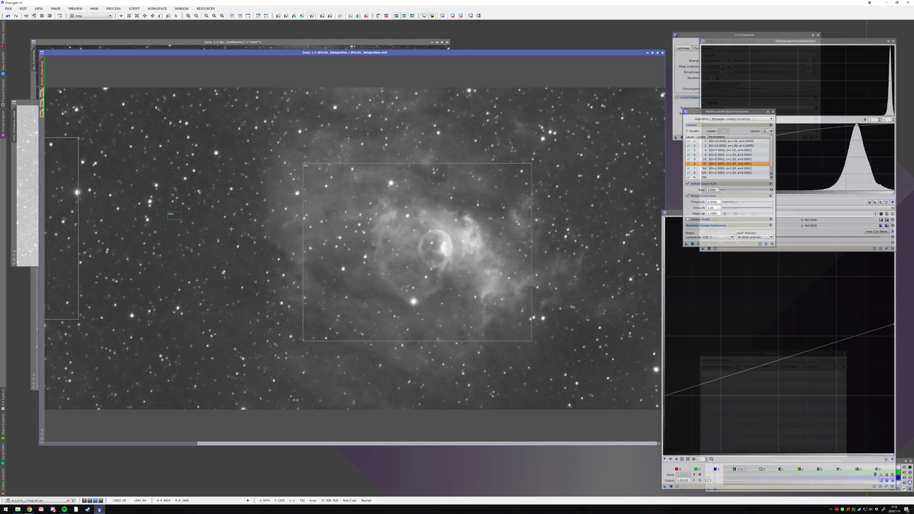
{"action": "scroll", "coordinate": [232, 230], "scroll_direction": "left", "scroll_amount": 5}
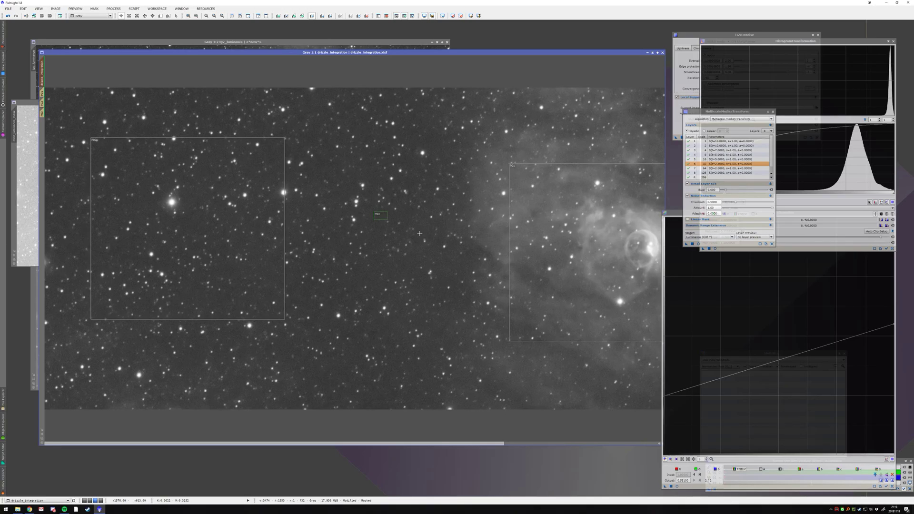
- Send the drizzle_integration window to another workspace
{"action": "right_click", "coordinate": [613, 57]}
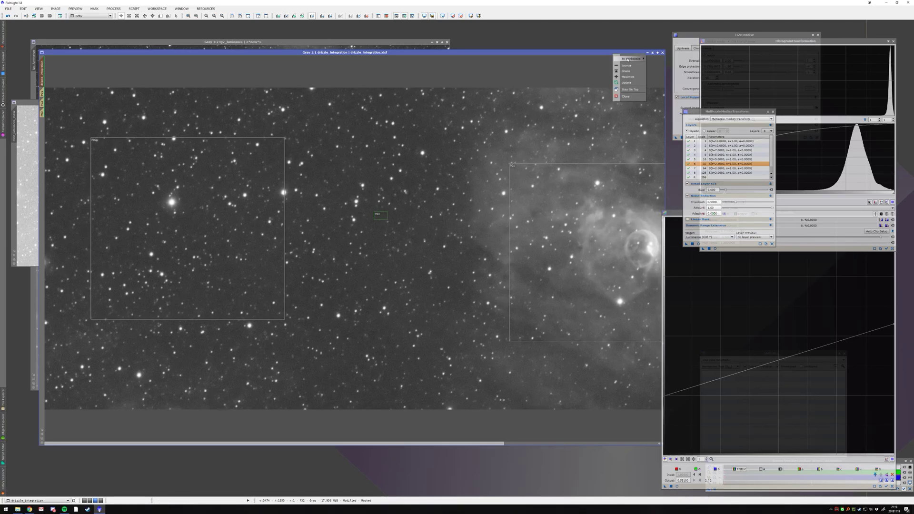
{"action": "mouse_move", "coordinate": [636, 59]}
{"action": "left_click", "coordinate": [661, 76]}
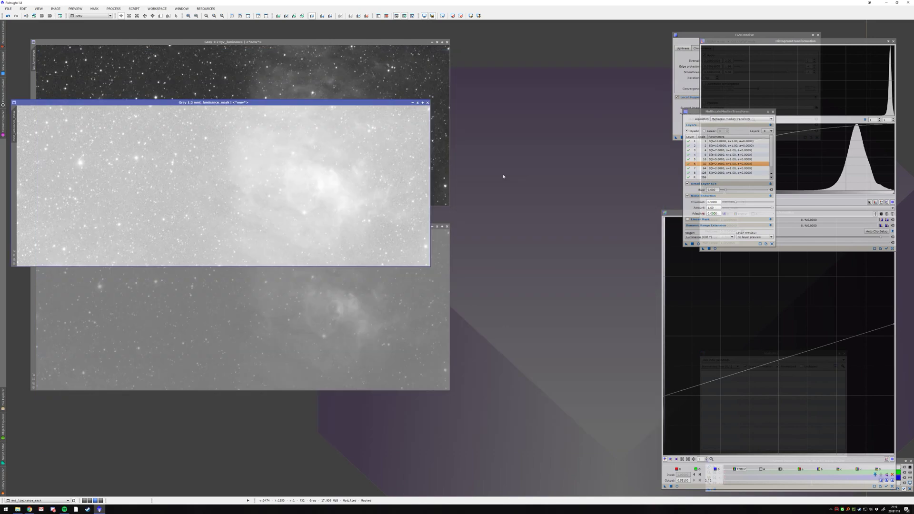
- Duplicate the denoised drizzle_integration image in its own workspace and undo the noise reduction on the original
{"action": "left_click", "coordinate": [101, 500]}
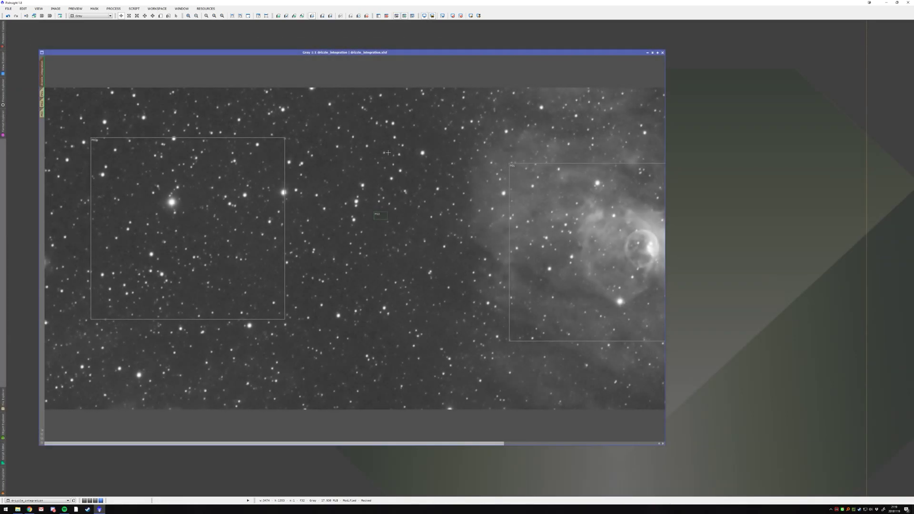
{"action": "right_click", "coordinate": [380, 137]}
{"action": "left_click", "coordinate": [394, 159]}
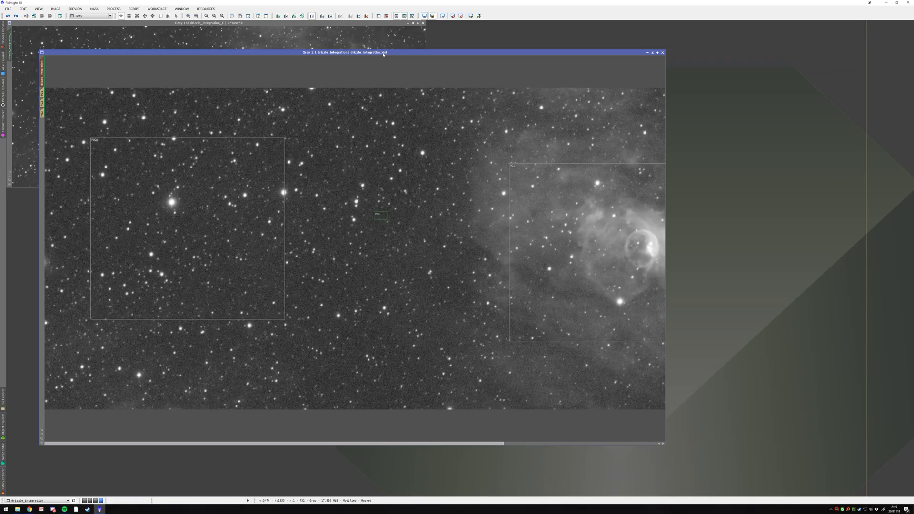
- Arrange the original drizzle_integration window below its duplicate and widen both windows across the workspace
{"action": "left_click_drag", "start_coordinate": [382, 53], "coordinate": [350, 103]}
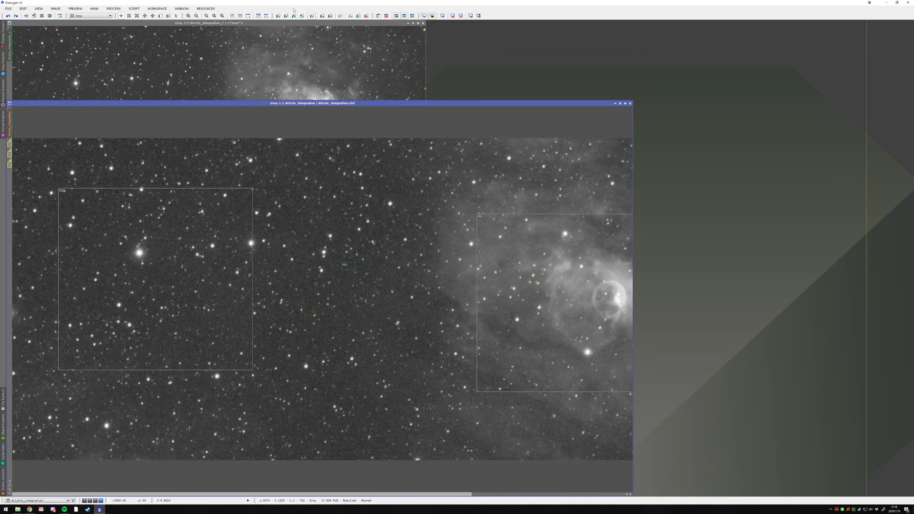
{"action": "left_click", "coordinate": [188, 10]}
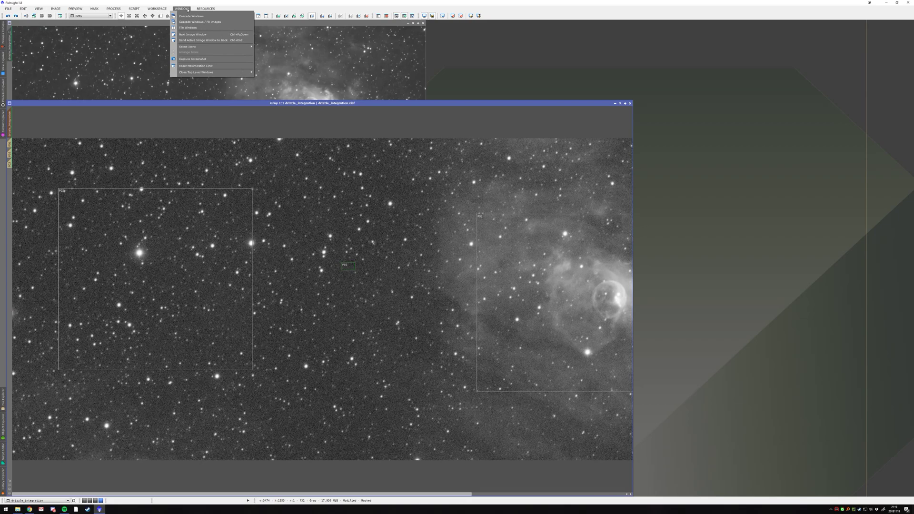
{"action": "left_click", "coordinate": [188, 9]}
{"action": "left_click_drag", "start_coordinate": [635, 171], "coordinate": [873, 210]}
{"action": "left_click_drag", "start_coordinate": [664, 101], "coordinate": [663, 226]}
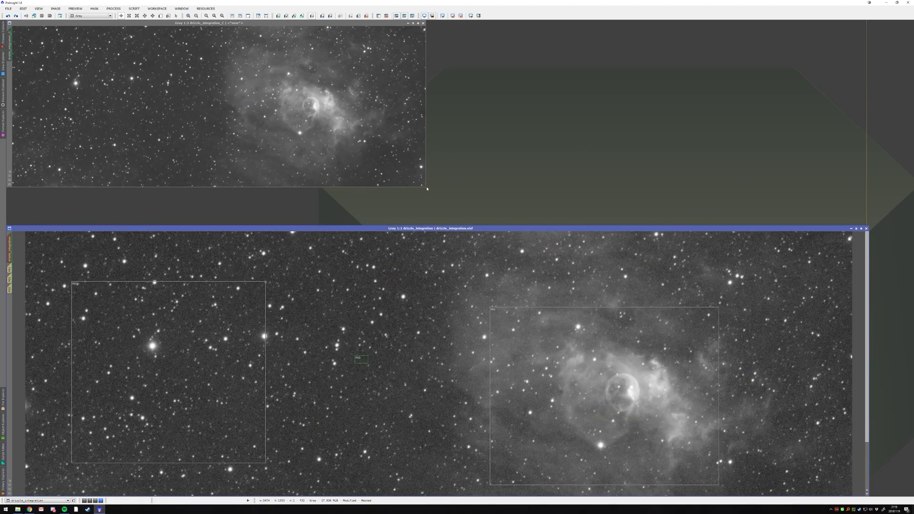
{"action": "left_click_drag", "start_coordinate": [427, 189], "coordinate": [866, 223]}
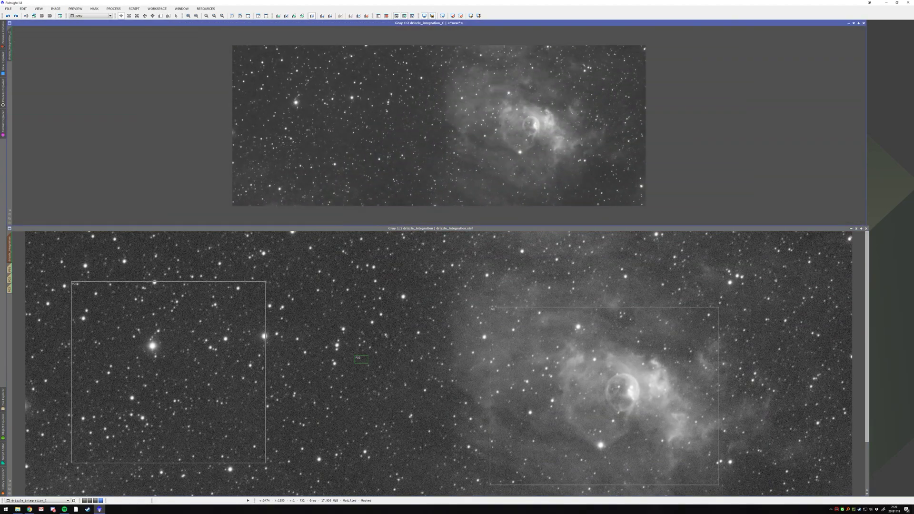
- Show the denoised duplicate at 1:1 and line up both windows and their views for comparison
{"action": "scroll", "coordinate": [593, 137], "scroll_direction": "up", "scroll_amount": 1}
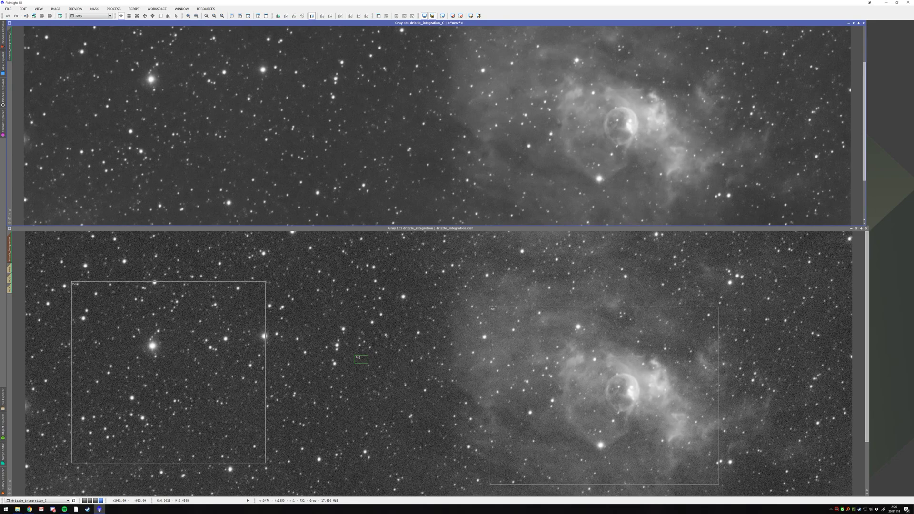
{"action": "left_click_drag", "start_coordinate": [523, 381], "coordinate": [521, 350]}
{"action": "left_click_drag", "start_coordinate": [525, 193], "coordinate": [525, 196]}
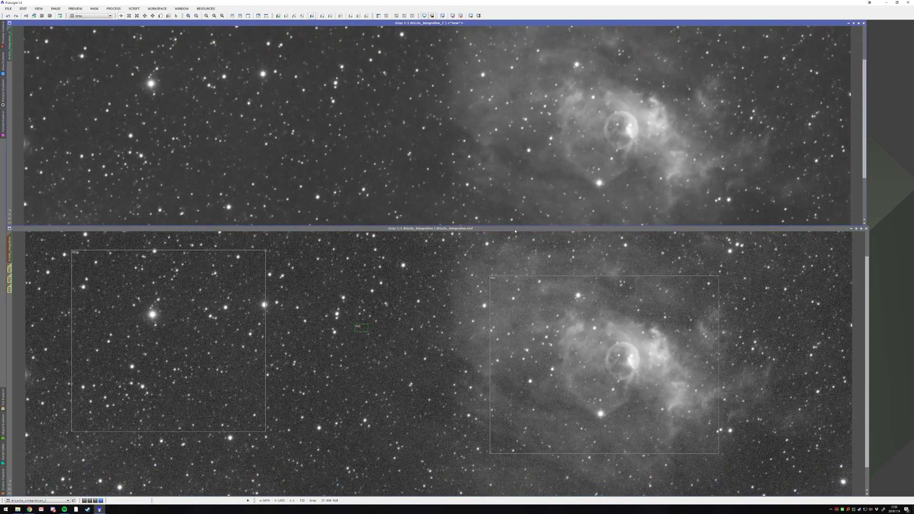
{"action": "left_click_drag", "start_coordinate": [524, 229], "coordinate": [523, 257]}
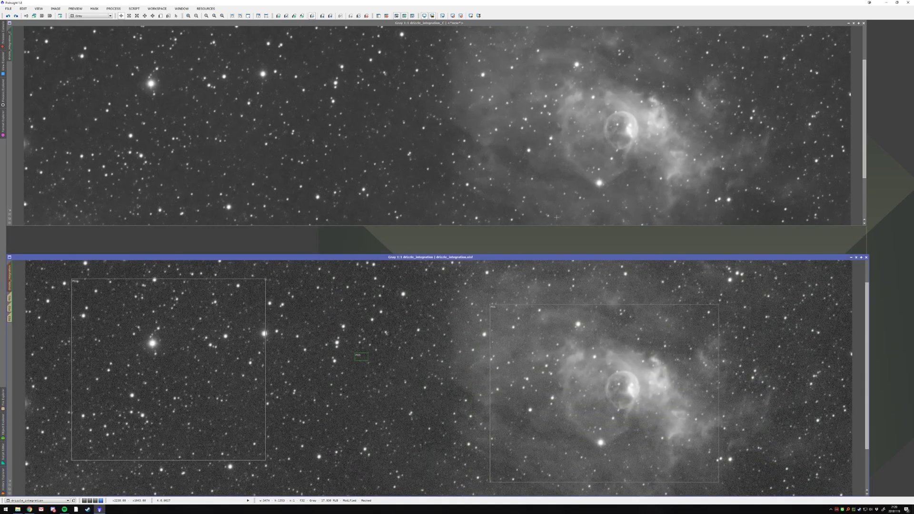
{"action": "left_click_drag", "start_coordinate": [555, 226], "coordinate": [555, 254]}
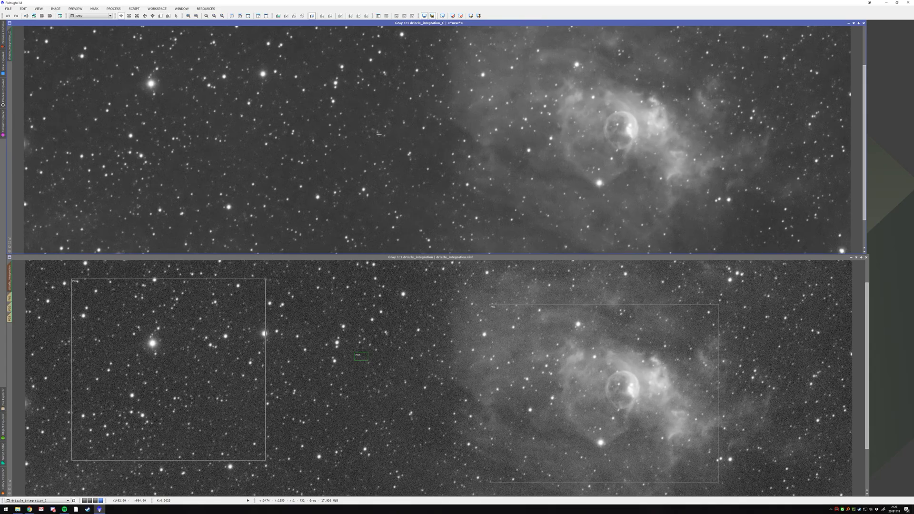
- Compare background noise, stars and nebula detail between the denoised duplicate and the original drizzle_integration image
{"action": "scroll", "coordinate": [379, 134], "scroll_direction": "down", "scroll_amount": 1}
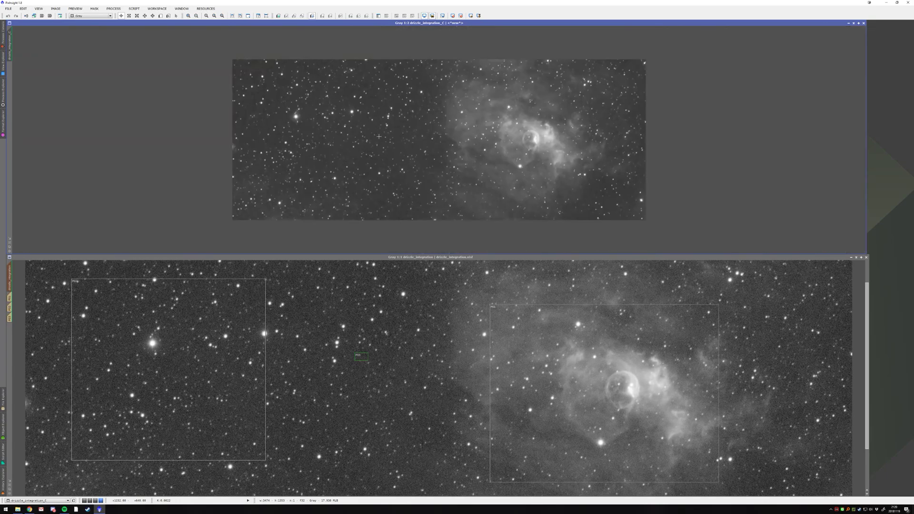
{"action": "scroll", "coordinate": [379, 138], "scroll_direction": "up", "scroll_amount": 1}
{"action": "left_click_drag", "start_coordinate": [395, 176], "coordinate": [425, 218]}
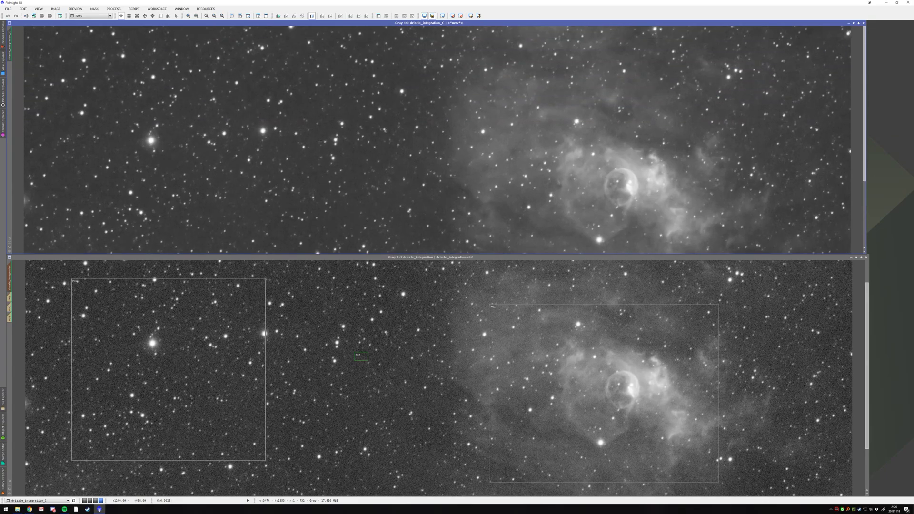
{"action": "left_click_drag", "start_coordinate": [528, 212], "coordinate": [508, 85]}
{"action": "scroll", "coordinate": [509, 85], "scroll_direction": "down", "scroll_amount": 2}
{"action": "scroll", "coordinate": [456, 137], "scroll_direction": "up", "scroll_amount": 2}
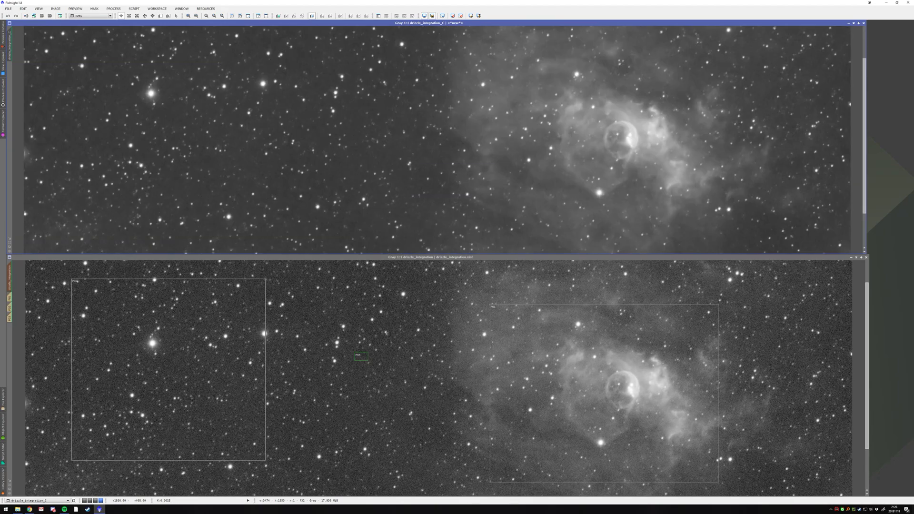
{"action": "left_click_drag", "start_coordinate": [456, 137], "coordinate": [456, 186]}
{"action": "scroll", "coordinate": [79, 50], "scroll_direction": "up", "scroll_amount": 1}
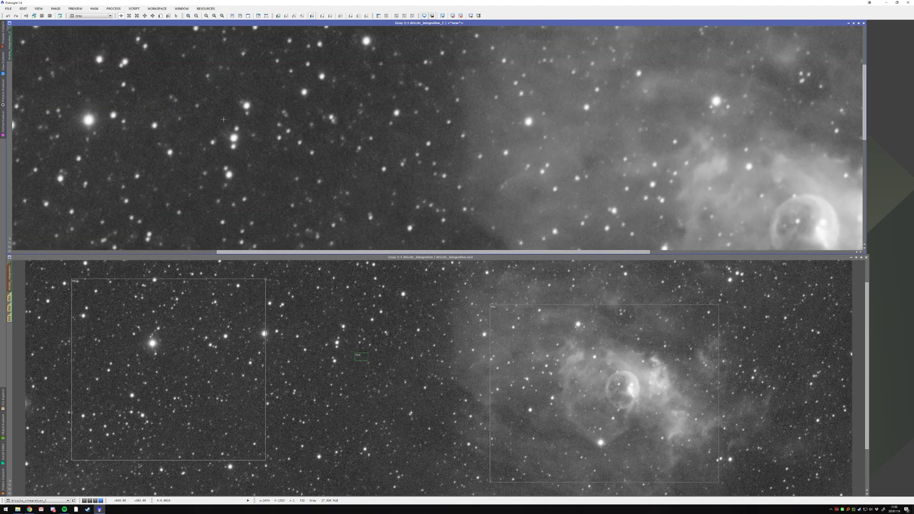
{"action": "left_click_drag", "start_coordinate": [79, 51], "coordinate": [478, 164]}
{"action": "scroll", "coordinate": [478, 165], "scroll_direction": "down", "scroll_amount": 2}
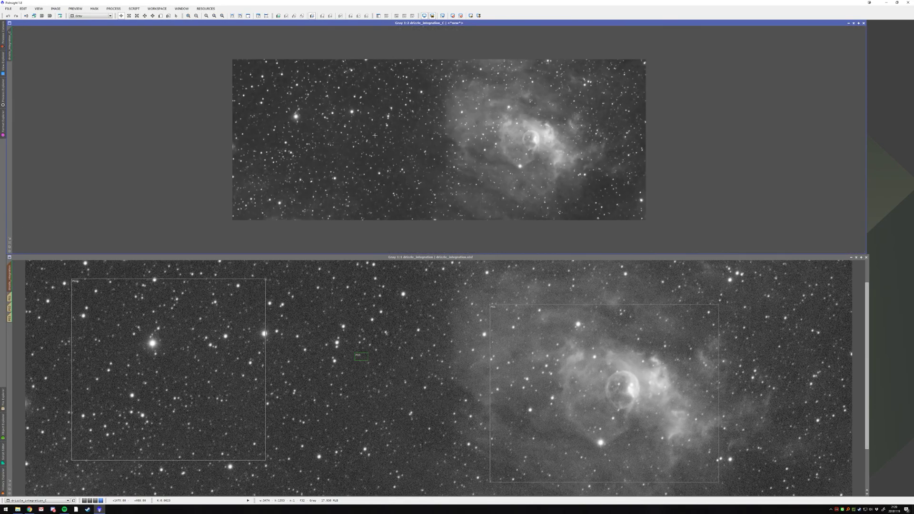
{"action": "scroll", "coordinate": [375, 136], "scroll_direction": "up", "scroll_amount": 1}
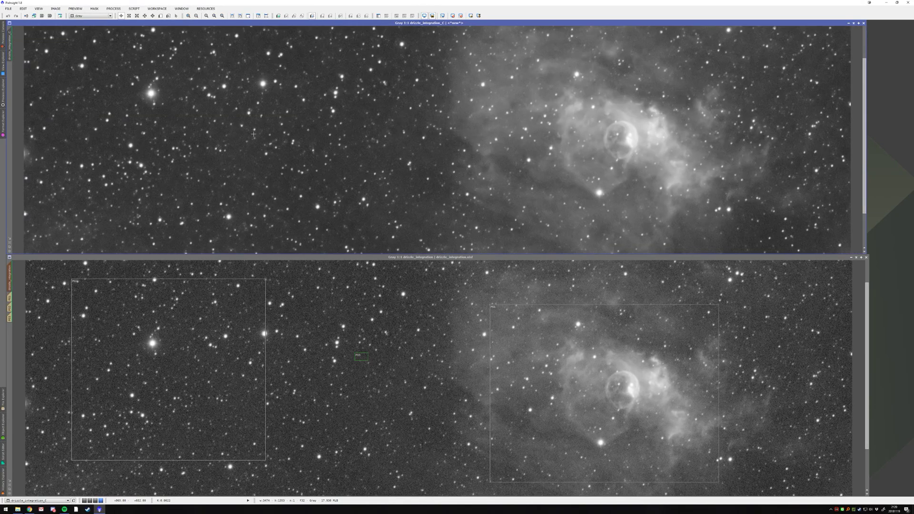
{"action": "left_click", "coordinate": [373, 307]}
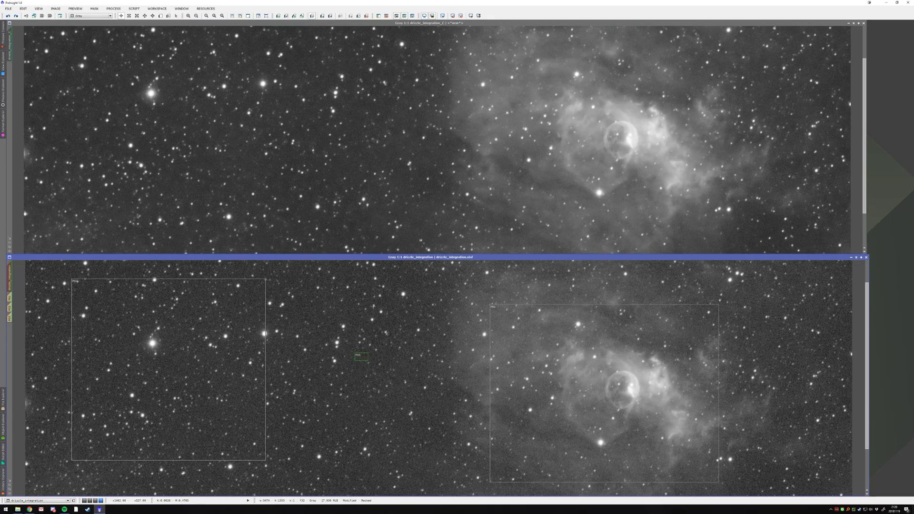
{"action": "left_click", "coordinate": [311, 145]}
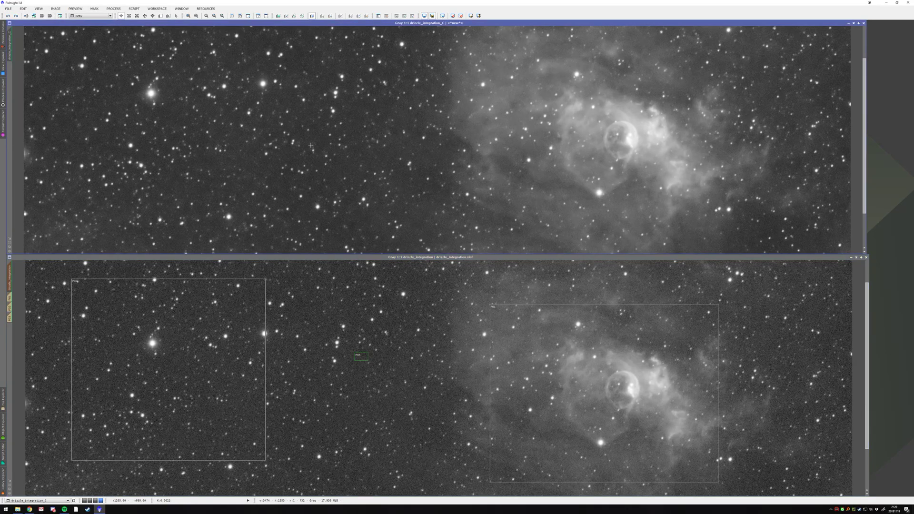
{"action": "scroll", "coordinate": [312, 145], "scroll_direction": "down", "scroll_amount": 1}
{"action": "scroll", "coordinate": [311, 145], "scroll_direction": "up", "scroll_amount": 1}
{"action": "left_click", "coordinate": [471, 370]}
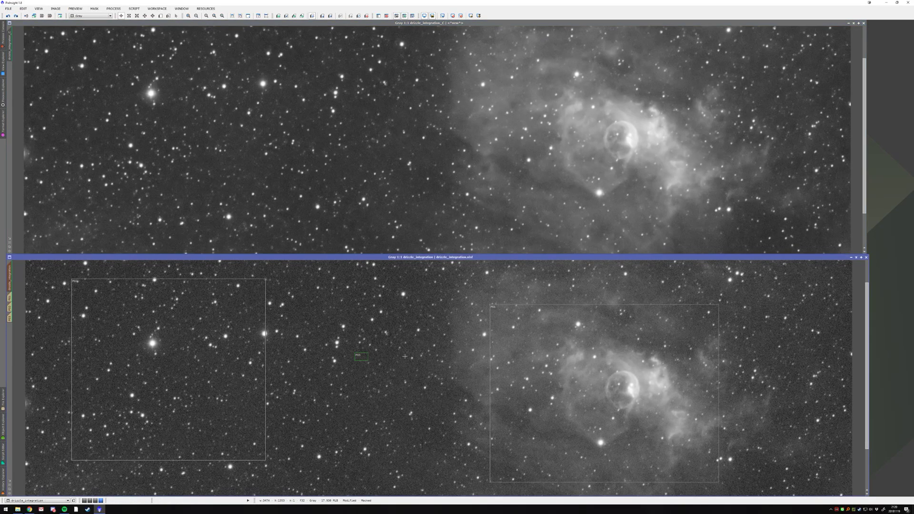
{"action": "left_click_drag", "start_coordinate": [472, 370], "coordinate": [421, 418]}
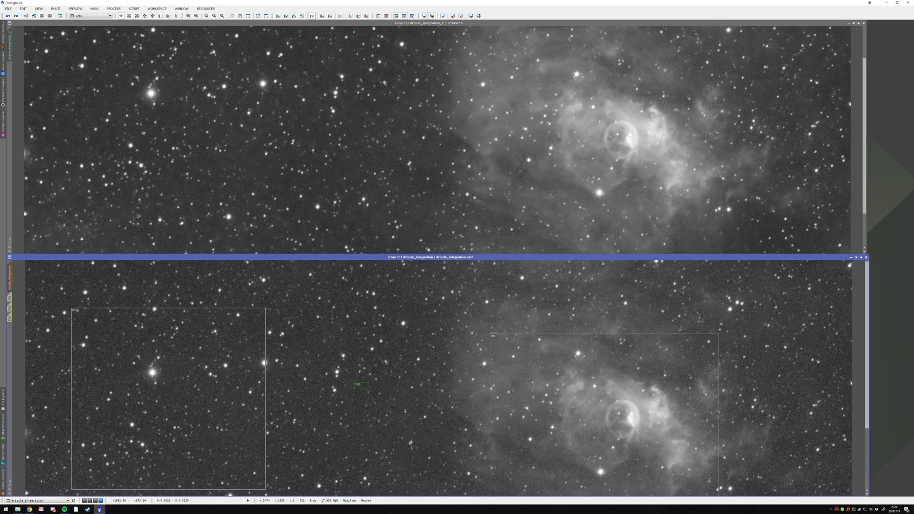
- Redo the noise reduction on drizzle_integration, close the duplicate and move the remaining window into the free space
{"action": "left_click", "coordinate": [16, 17]}
{"action": "mouse_move", "coordinate": [443, 376]}
{"action": "left_mouse_down"}
{"action": "mouse_move", "coordinate": [435, 286]}
{"action": "mouse_move", "coordinate": [436, 372]}
{"action": "left_mouse_up"}
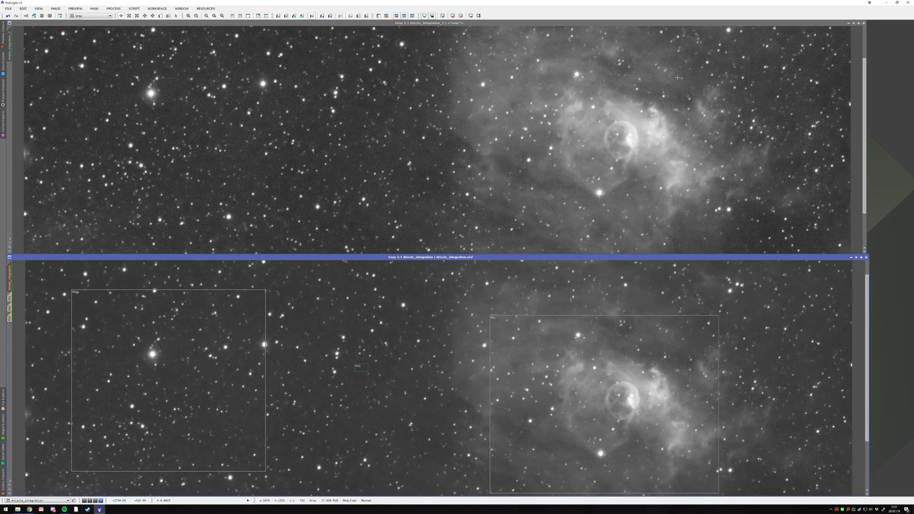
{"action": "left_click", "coordinate": [864, 23]}
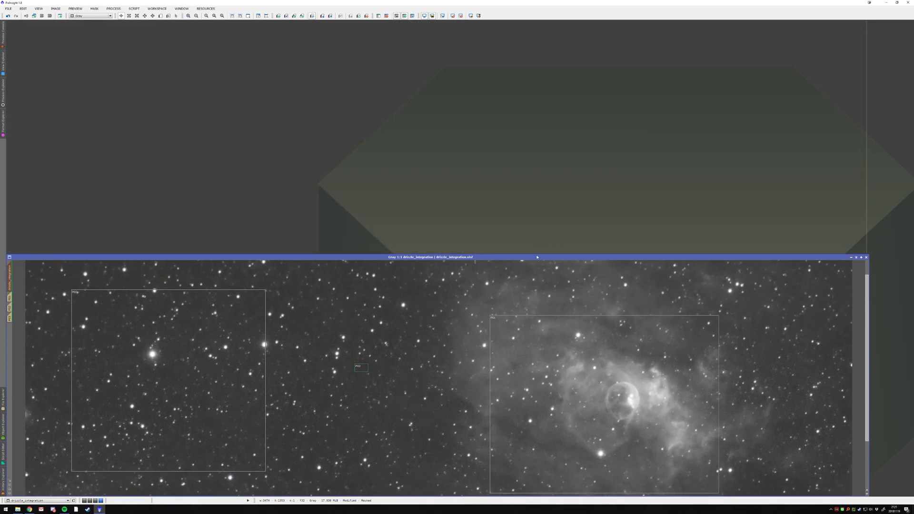
{"action": "left_click_drag", "start_coordinate": [538, 258], "coordinate": [544, 37]}
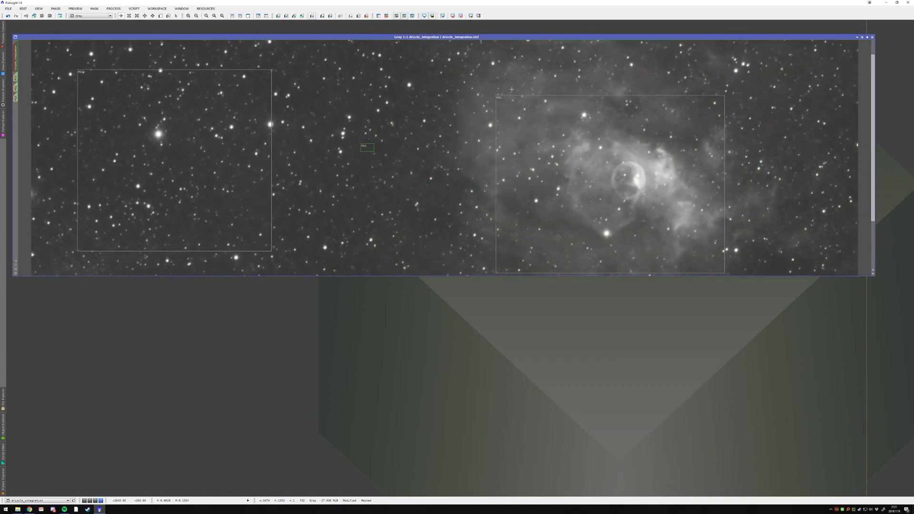
- Open HistogramTransformation and remove the mask from the drizzle_integration image
{"action": "left_click", "coordinate": [114, 9]}
{"action": "mouse_move", "coordinate": [123, 16]}
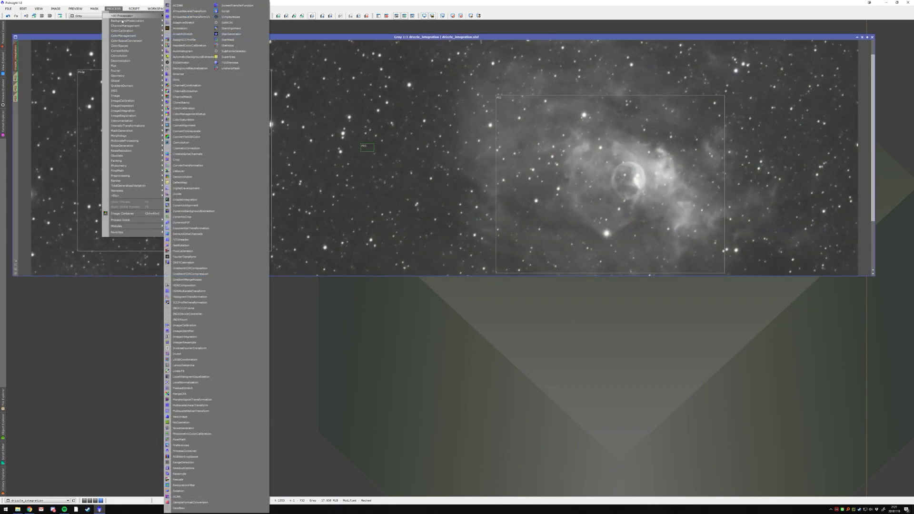
{"action": "left_click", "coordinate": [194, 297]}
{"action": "right_click", "coordinate": [460, 134]}
{"action": "mouse_move", "coordinate": [490, 183]}
{"action": "left_click", "coordinate": [562, 191]}
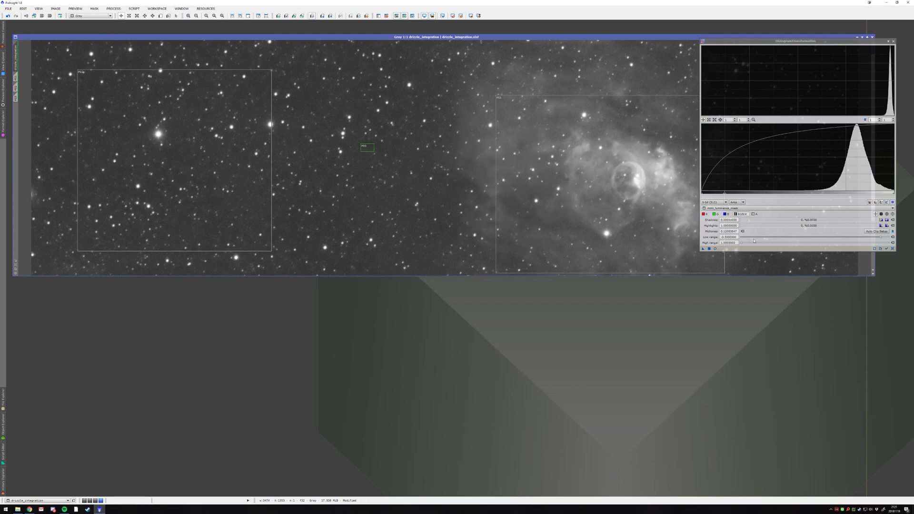
- Start HistogramTransformation's real-time preview, choose drizzle_integration as the histogram view and reset the parameters
{"action": "left_click", "coordinate": [715, 249]}
{"action": "left_click", "coordinate": [727, 208]}
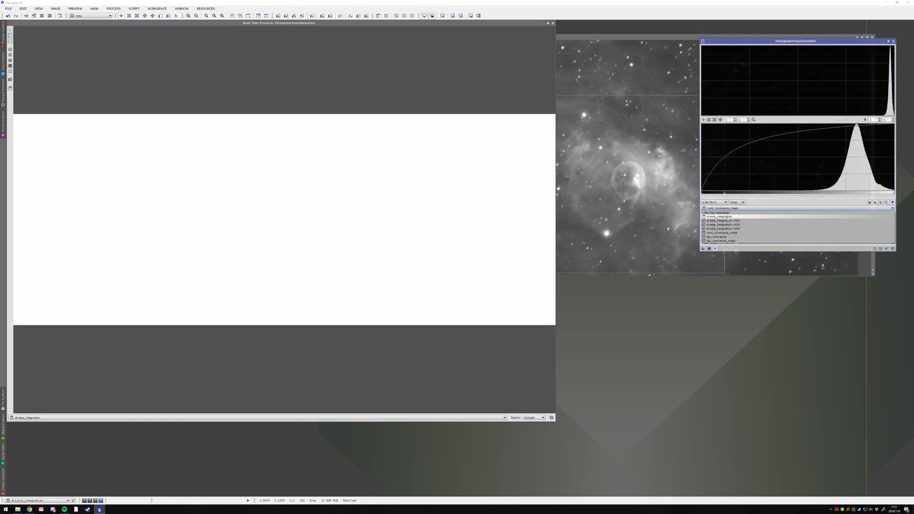
{"action": "left_click", "coordinate": [728, 217]}
{"action": "left_click", "coordinate": [894, 249]}
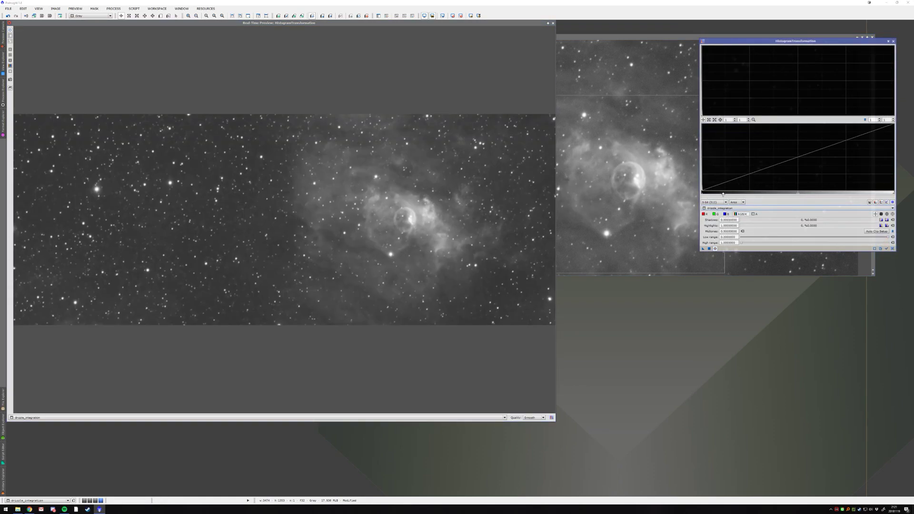
- Turn off the screen stretch on drizzle_integration, enlarge the real-time preview and reset the trial midtones adjustment
{"action": "left_click", "coordinate": [798, 195]}
{"action": "left_click_drag", "start_coordinate": [799, 194], "coordinate": [701, 193]}
{"action": "left_click", "coordinate": [425, 16]}
{"action": "left_click", "coordinate": [555, 362]}
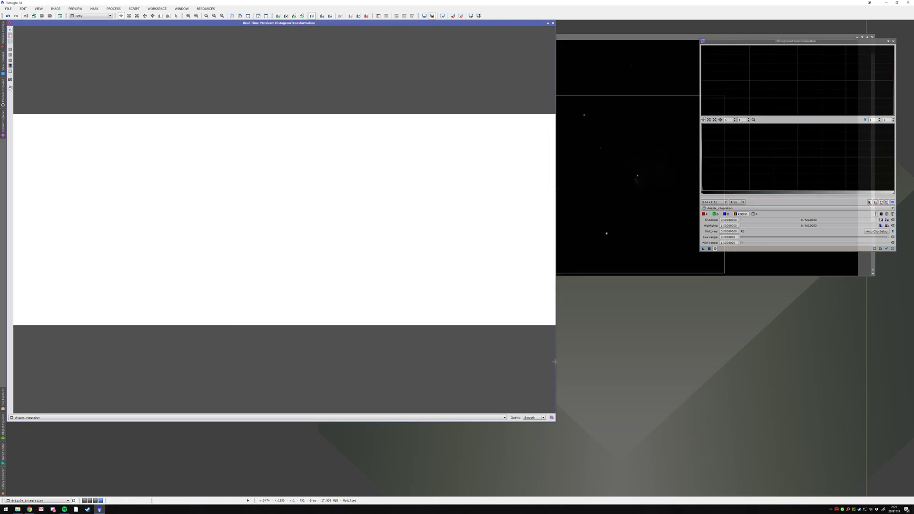
{"action": "left_click_drag", "start_coordinate": [556, 362], "coordinate": [741, 362]}
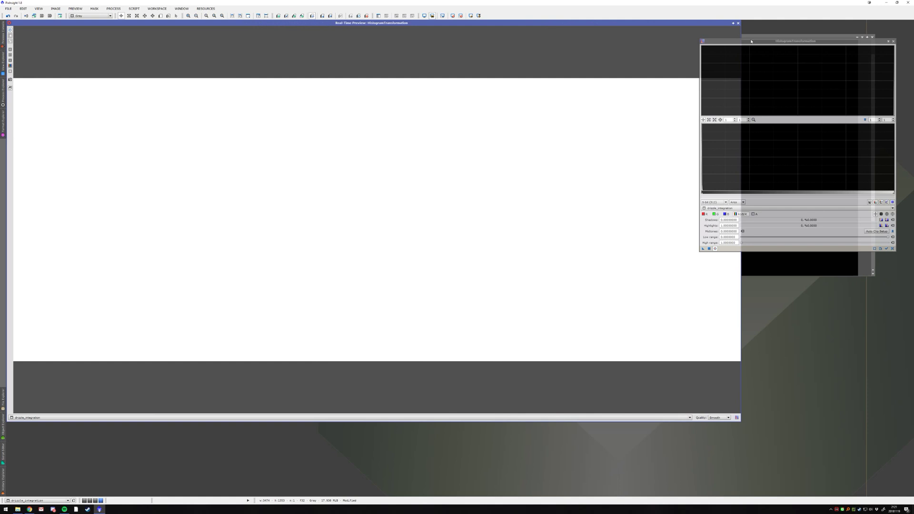
{"action": "left_click_drag", "start_coordinate": [751, 41], "coordinate": [693, 124]}
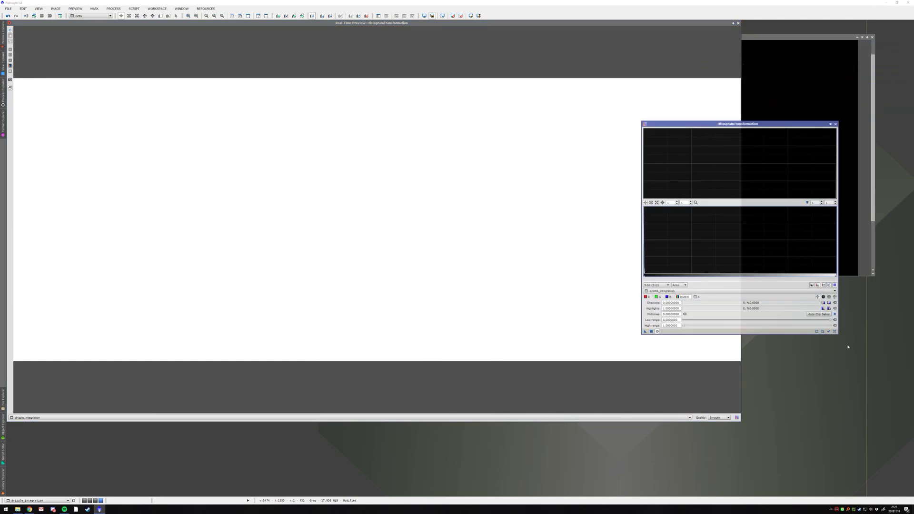
{"action": "left_click", "coordinate": [834, 331]}
- Lower the HistogramTransformation midtones to brighten drizzle_integration and auto-clip its shadows and highlights
{"action": "left_click_drag", "start_coordinate": [740, 276], "coordinate": [646, 281]}
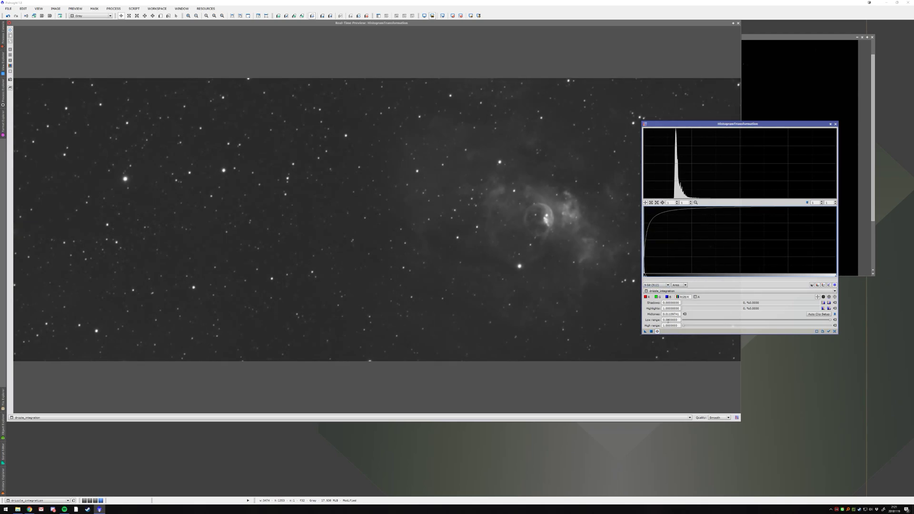
{"action": "left_click", "coordinate": [825, 303]}
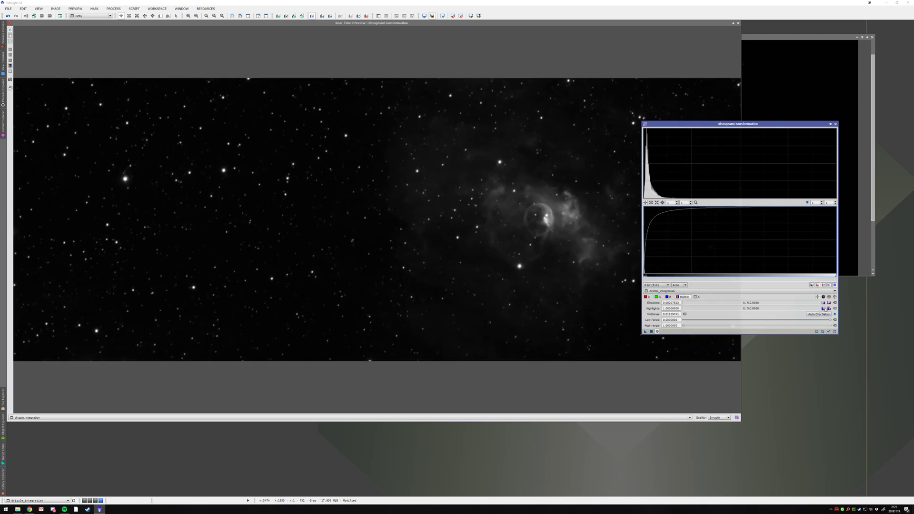
{"action": "left_click", "coordinate": [824, 309]}
{"action": "scroll", "coordinate": [660, 270], "scroll_direction": "up", "scroll_amount": 13}
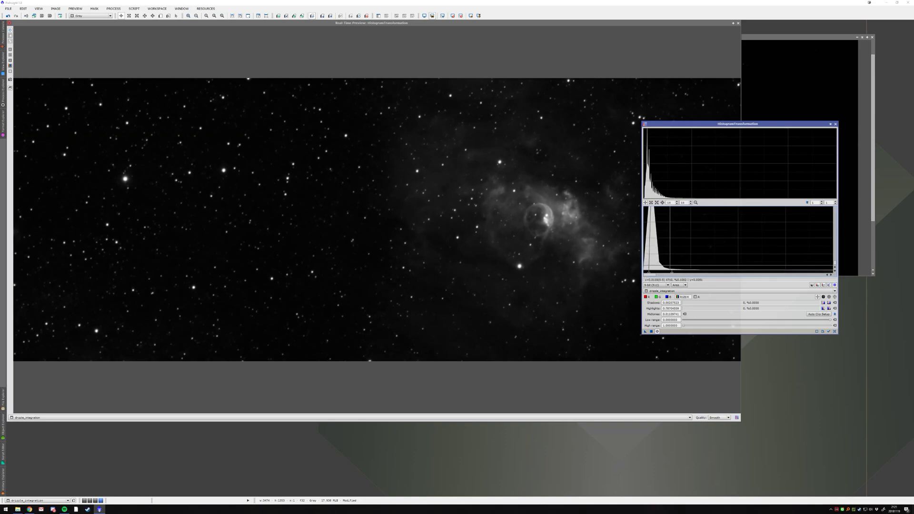
{"action": "left_click_drag", "start_coordinate": [672, 274], "coordinate": [654, 275]}
- Apply the histogram stretch to drizzle_integration, then close the real-time preview and HistogramTransformation
{"action": "left_click", "coordinate": [652, 331]}
{"action": "left_click", "coordinate": [739, 23]}
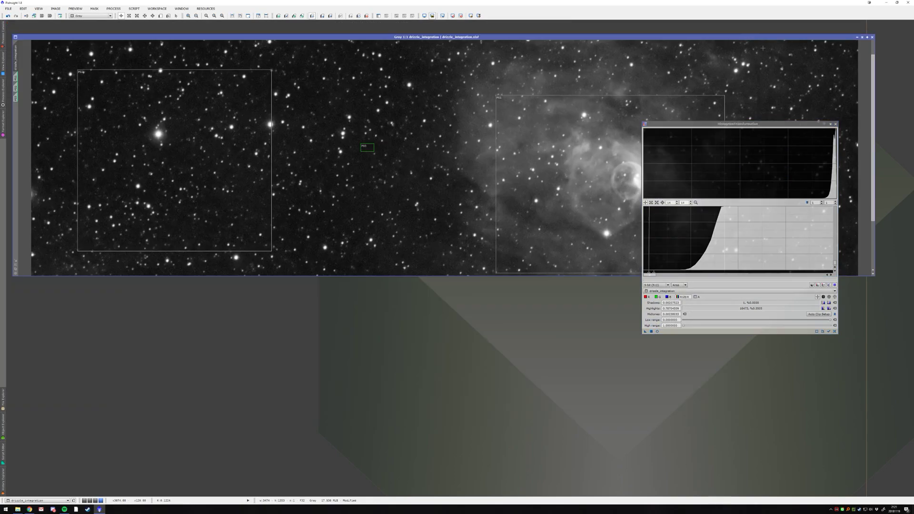
{"action": "left_click", "coordinate": [836, 125]}
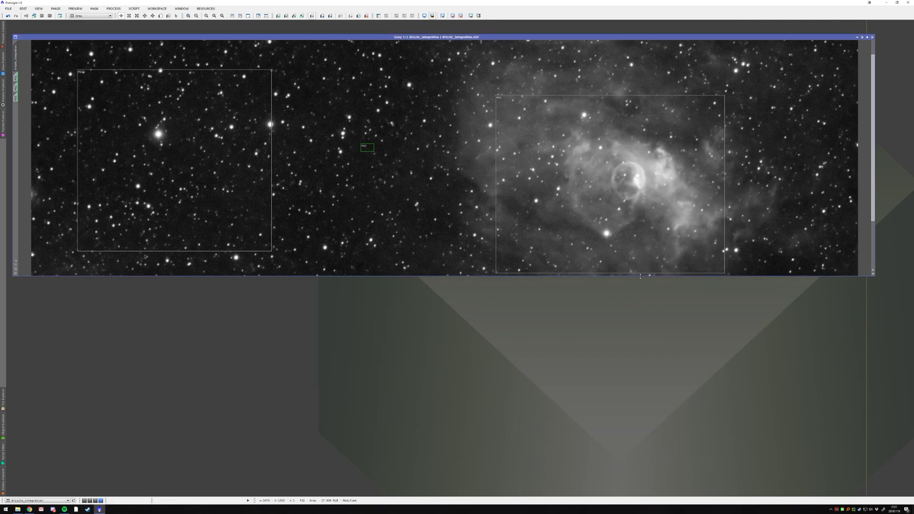
- Enlarge the drizzle_integration window to show the whole image and inspect the stretched nebula and background up close
{"action": "left_click_drag", "start_coordinate": [641, 276], "coordinate": [638, 440]}
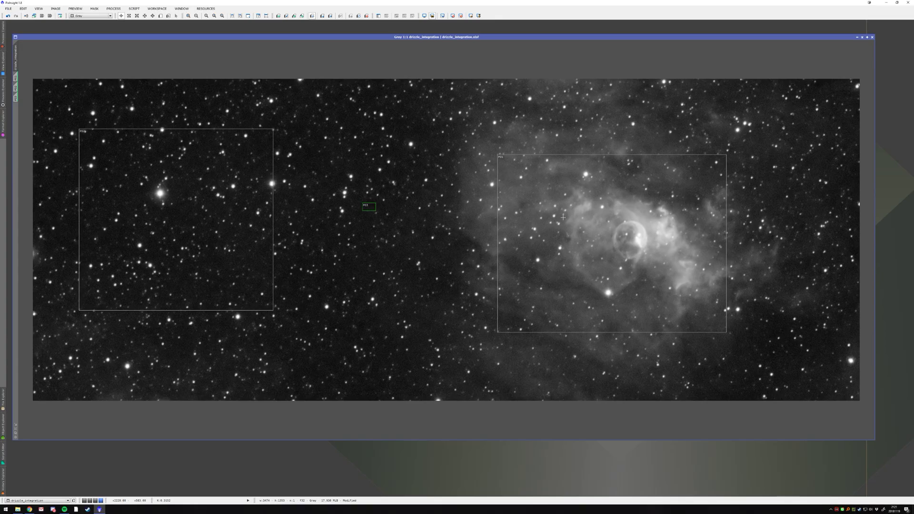
{"action": "scroll", "coordinate": [563, 218], "scroll_direction": "up", "scroll_amount": 1}
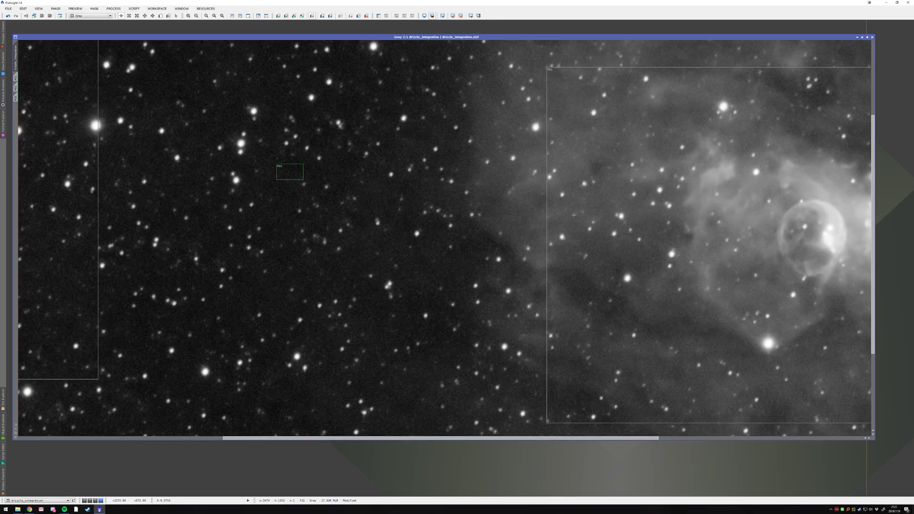
{"action": "left_click_drag", "start_coordinate": [564, 218], "coordinate": [508, 276]}
{"action": "left_click_drag", "start_coordinate": [329, 248], "coordinate": [586, 242]}
{"action": "scroll", "coordinate": [585, 242], "scroll_direction": "down", "scroll_amount": 2}
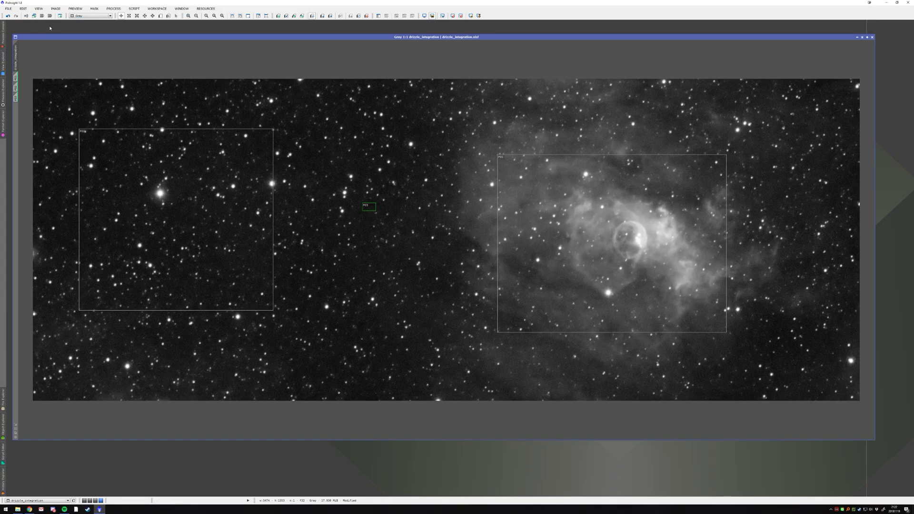
- Undo the histogram stretch and mask removal on drizzle_integration and apply an automatic screen stretch
{"action": "left_click", "coordinate": [8, 16]}
{"action": "left_click", "coordinate": [8, 16]}
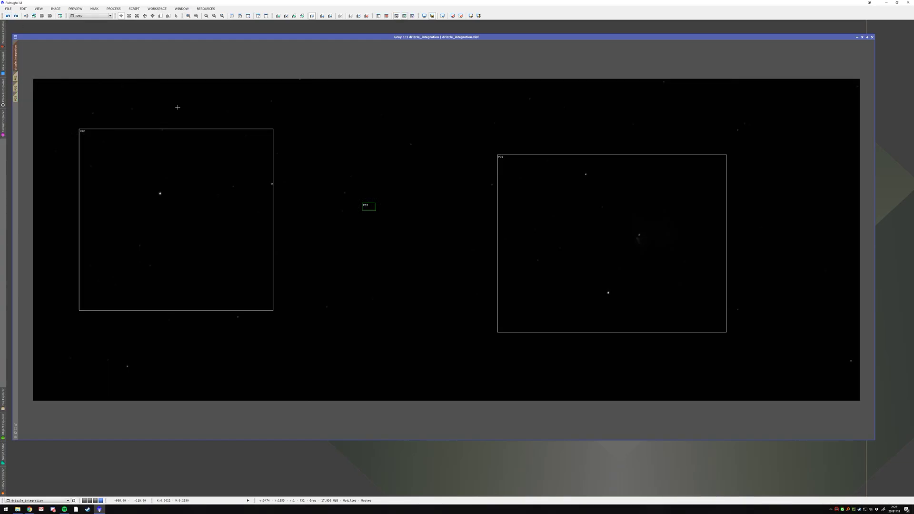
{"action": "key", "text": "ctrl+a"}
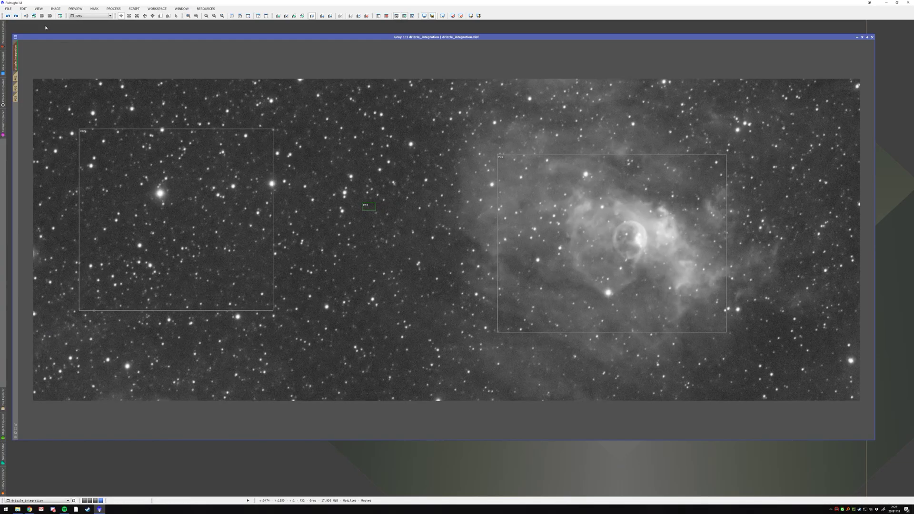
- Undo the noise reduction on drizzle_integration to show the image before denoising
{"action": "left_click", "coordinate": [10, 18]}
{"action": "left_click", "coordinate": [10, 17]}
{"action": "left_click", "coordinate": [11, 17]}
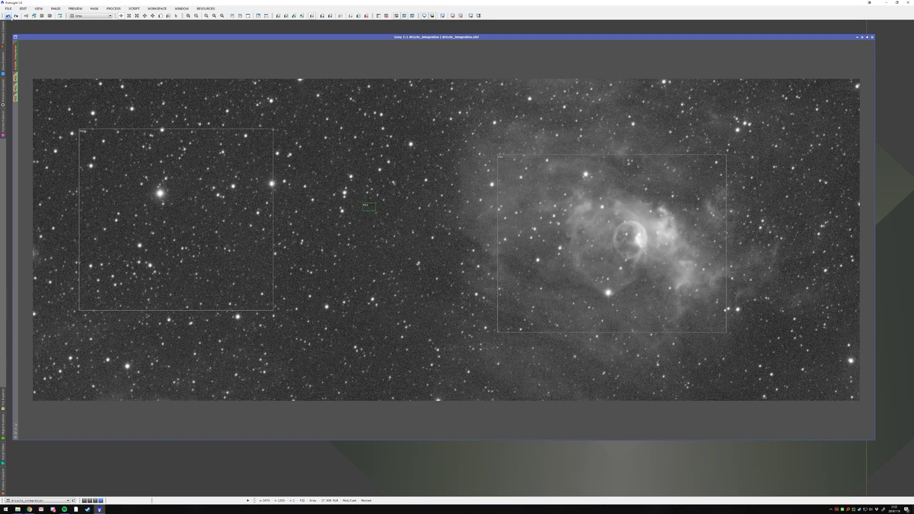